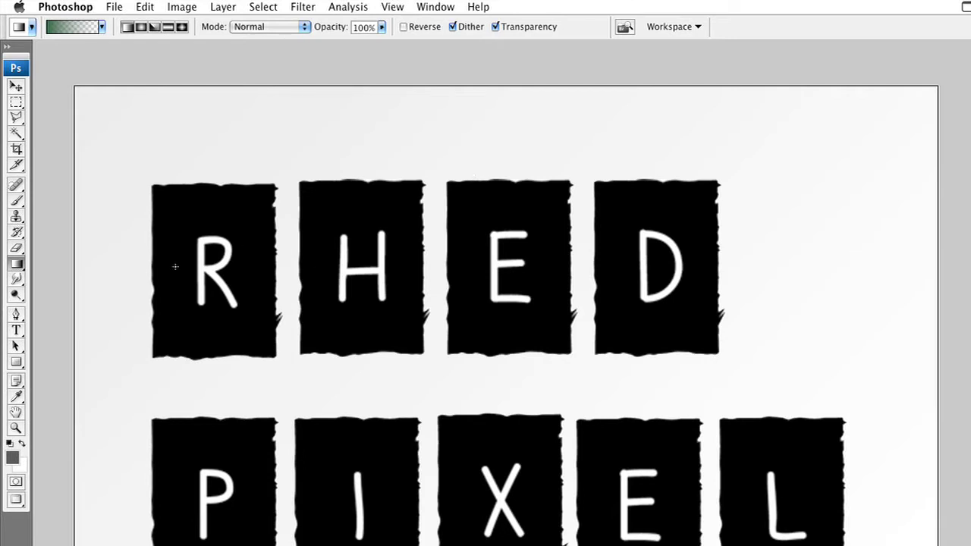
Step: Select the Eyedropper tool to sample a colour from the RHED PIXEL image
left_click(18, 397)
Step: Sample the canvas background's near-white grey (K 2%) as the foreground colour
left_click(129, 331)
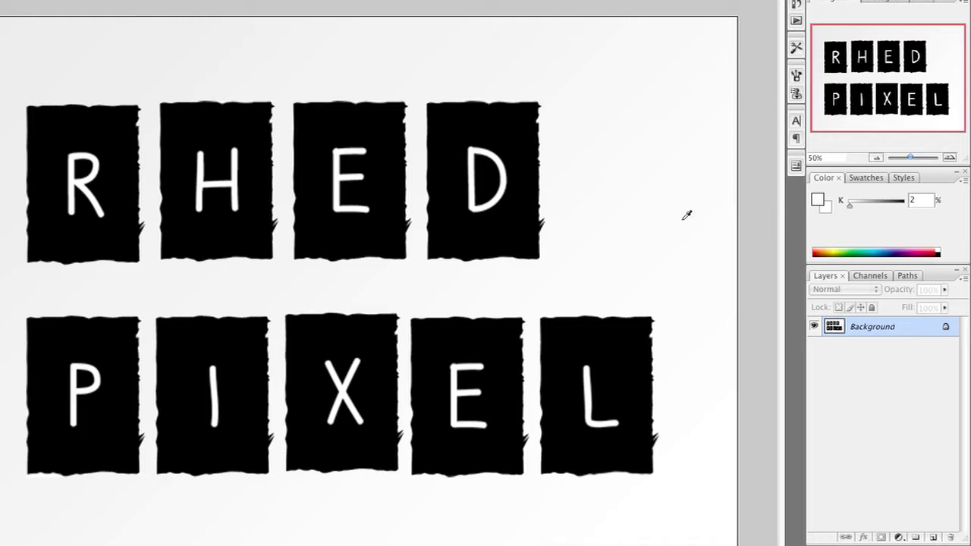
Step: Make a Gray copy channel and apply Levels of 27, 1.00, 209 to it
left_click(868, 276)
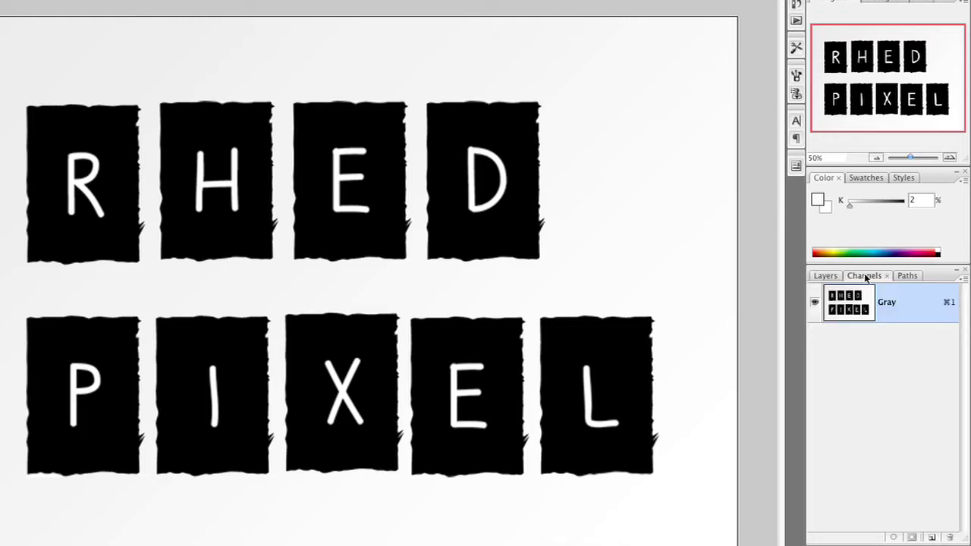
left_click_drag(862, 317, 934, 536)
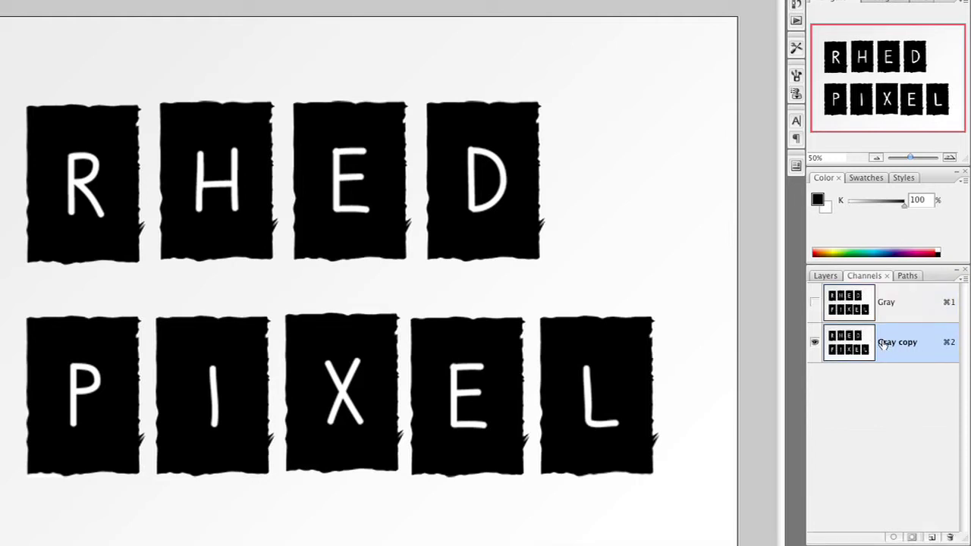
key("super+l")
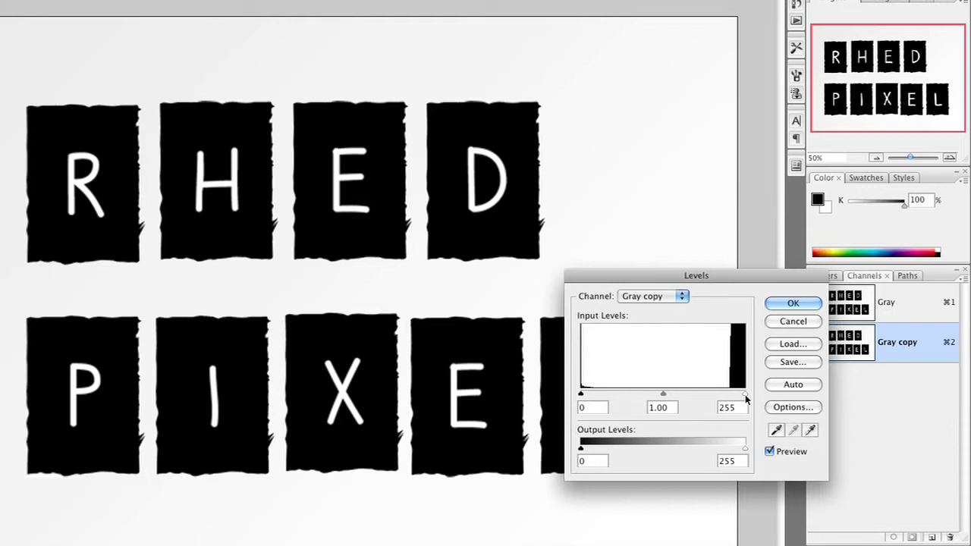
left_click_drag(744, 395, 715, 392)
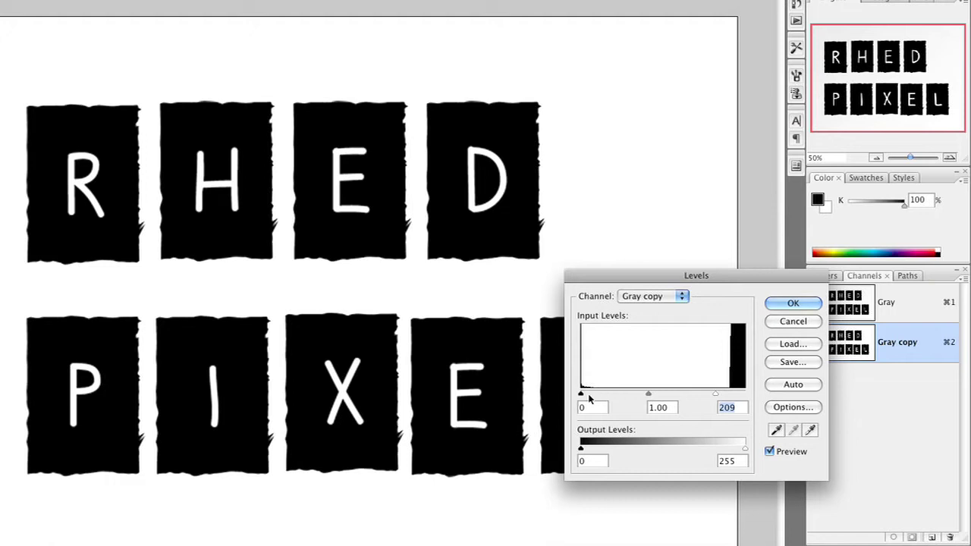
left_click_drag(582, 395, 598, 398)
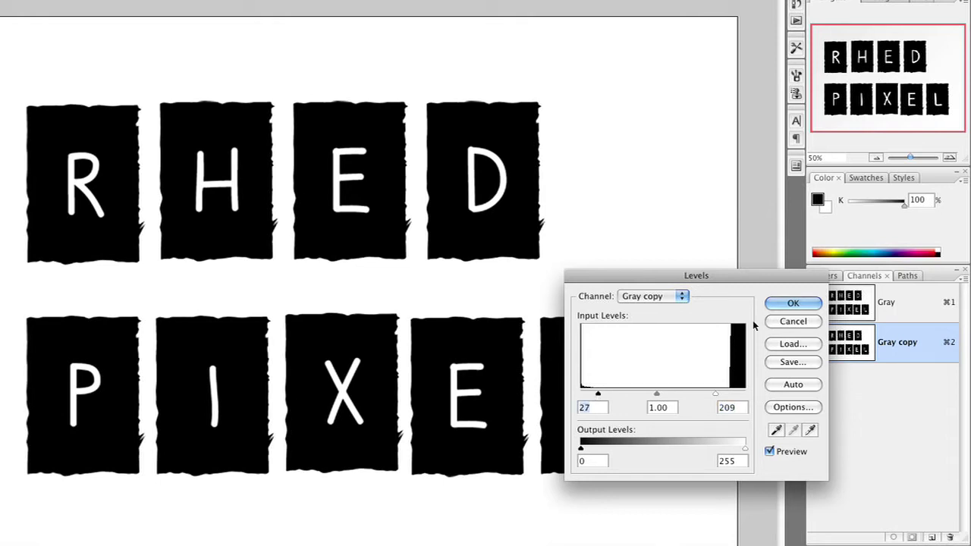
left_click(781, 303)
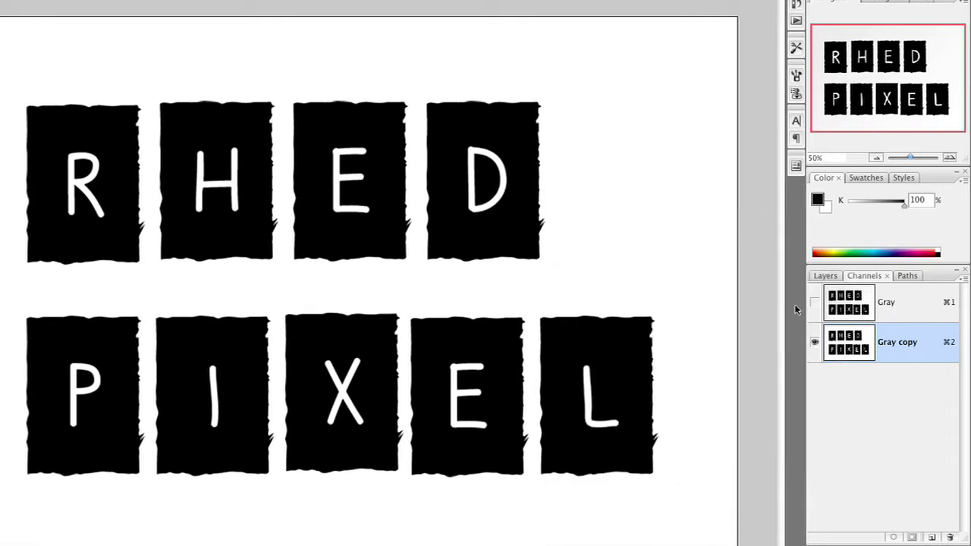
Step: Rename the Gray copy channel to Alpha
double_click(884, 345)
type("Alpha")
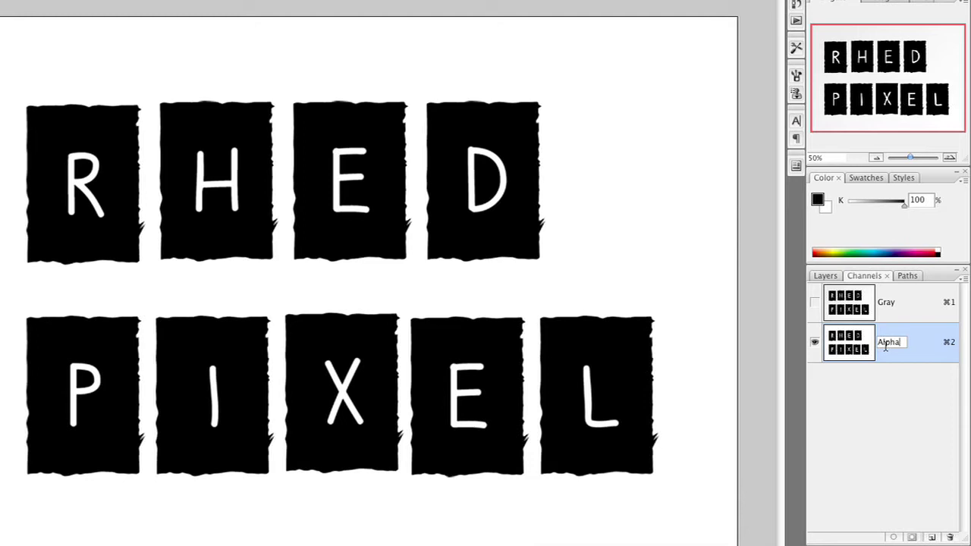
key("Return")
Step: With a large black brush, paint over the R, H, E and D letters
key("x")
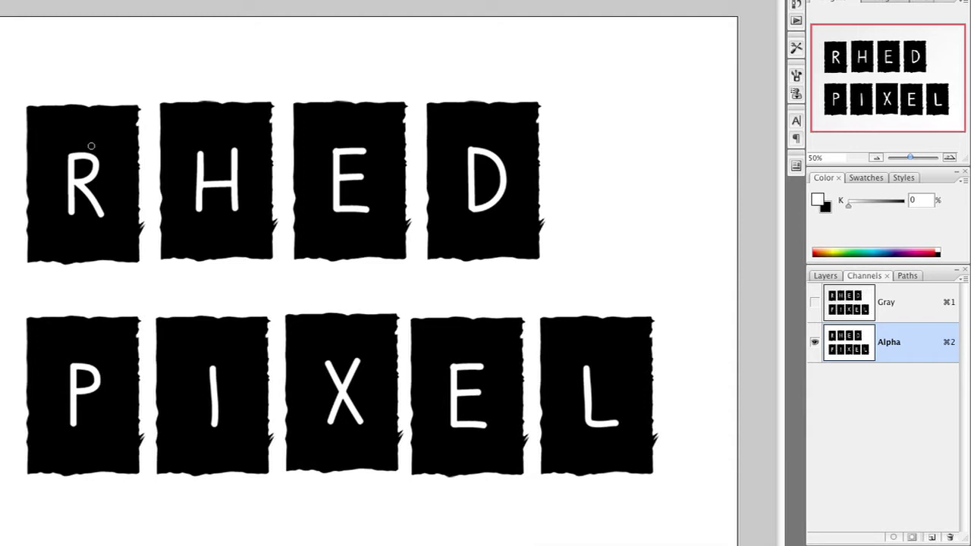
key("x")
key("bracketright")
key("bracketright")
key("bracketright")
key("bracketright")
key("bracketright")
key("bracketright")
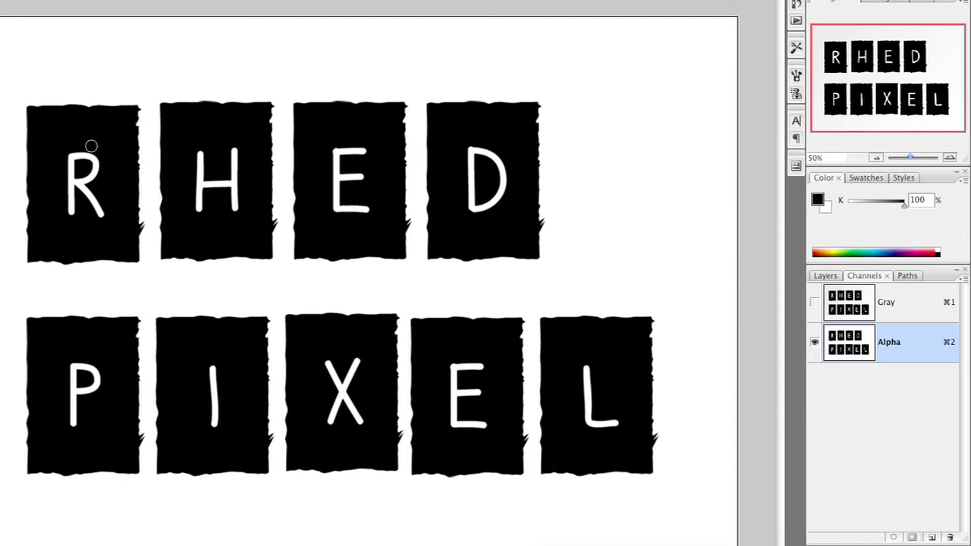
mouse_move(91, 145)
left_mouse_down()
mouse_move(74, 214)
mouse_move(89, 217)
mouse_move(83, 194)
mouse_move(88, 158)
left_mouse_up()
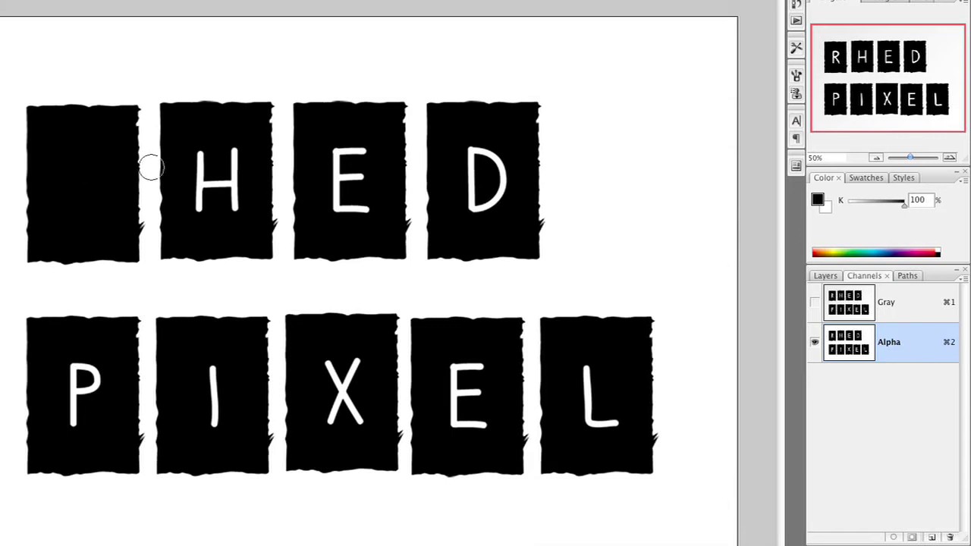
mouse_move(193, 151)
left_mouse_down()
mouse_move(208, 203)
mouse_move(220, 213)
mouse_move(223, 203)
mouse_move(194, 205)
mouse_move(222, 173)
left_mouse_up()
key("bracketright")
key("bracketright")
key("bracketright")
key("bracketright")
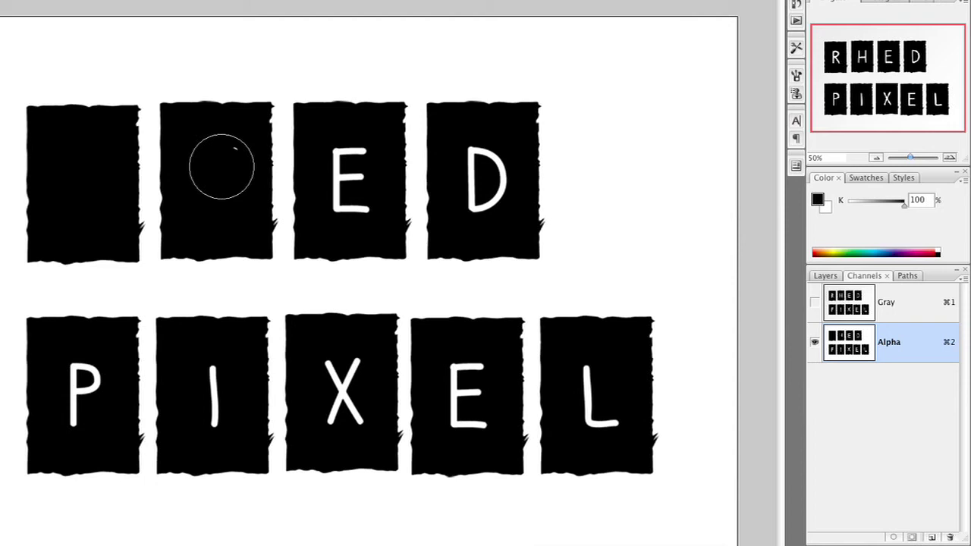
left_click_drag(342, 166, 356, 202)
left_click_drag(474, 173, 472, 177)
left_click_drag(472, 178, 478, 194)
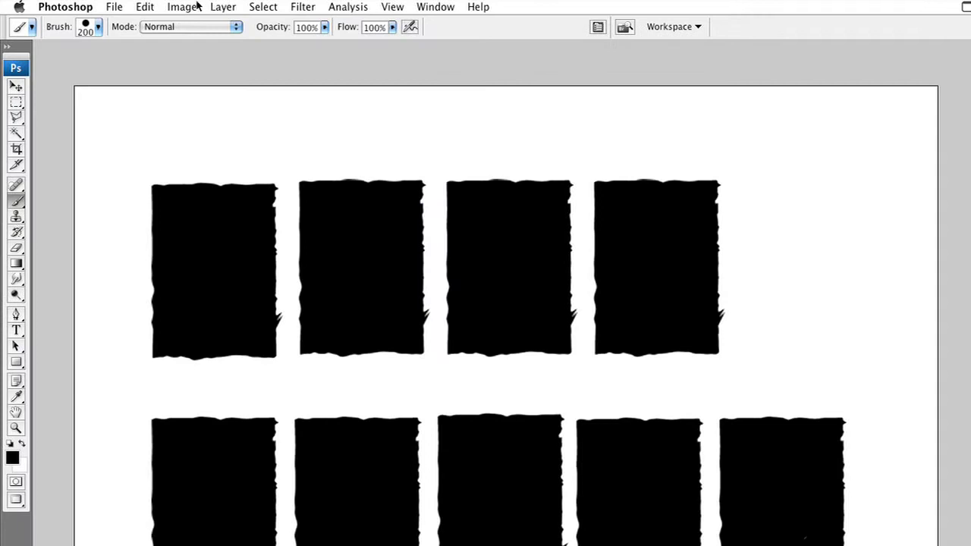
Step: Convert the image to RGB Color and view the full-colour composite
left_click(196, 6)
mouse_move(188, 26)
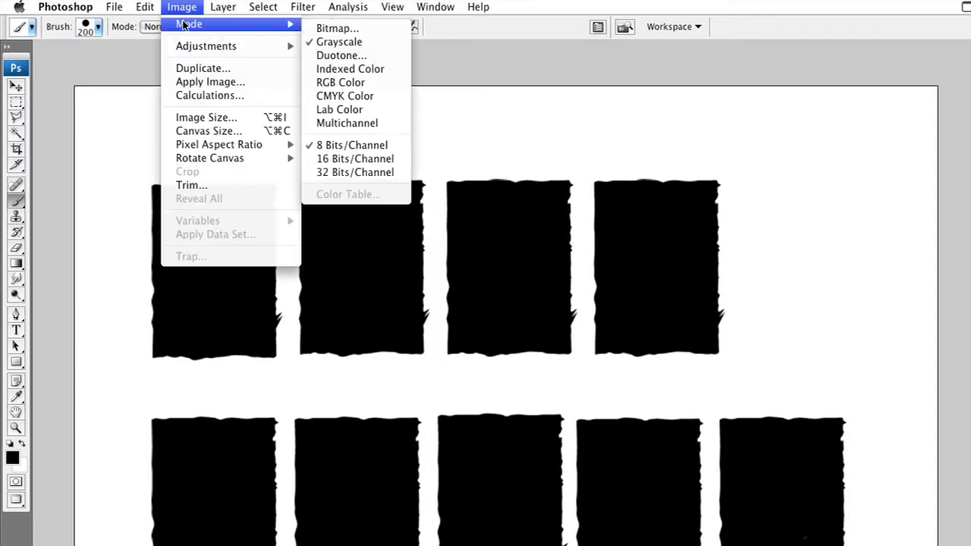
left_click(335, 82)
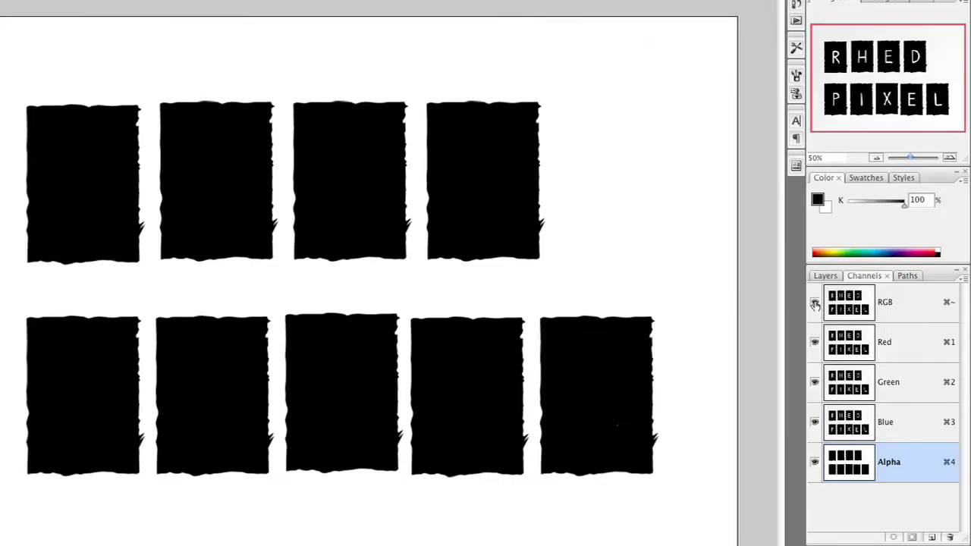
left_click(814, 302)
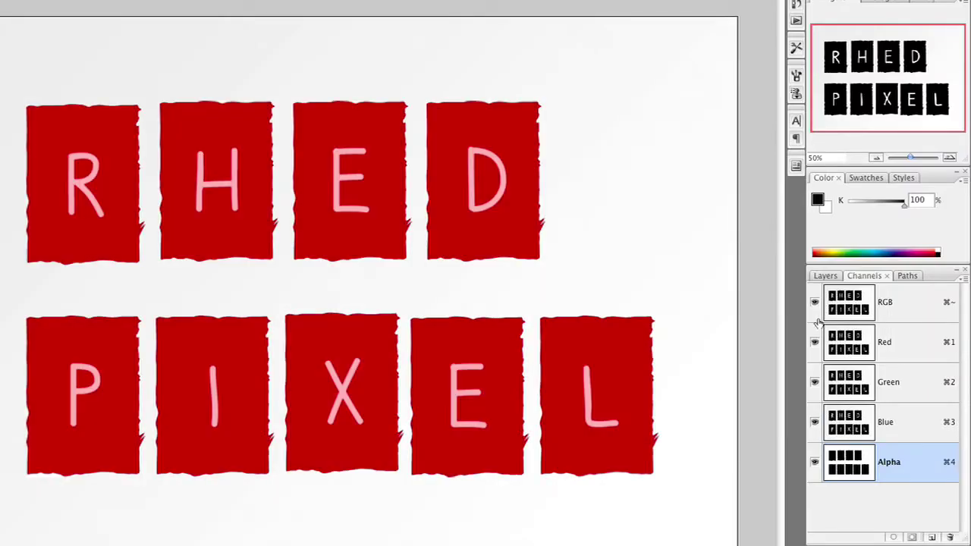
Step: Load the Alpha channel as a selection and invert it to enclose only the tiles
left_click(848, 461, "super")
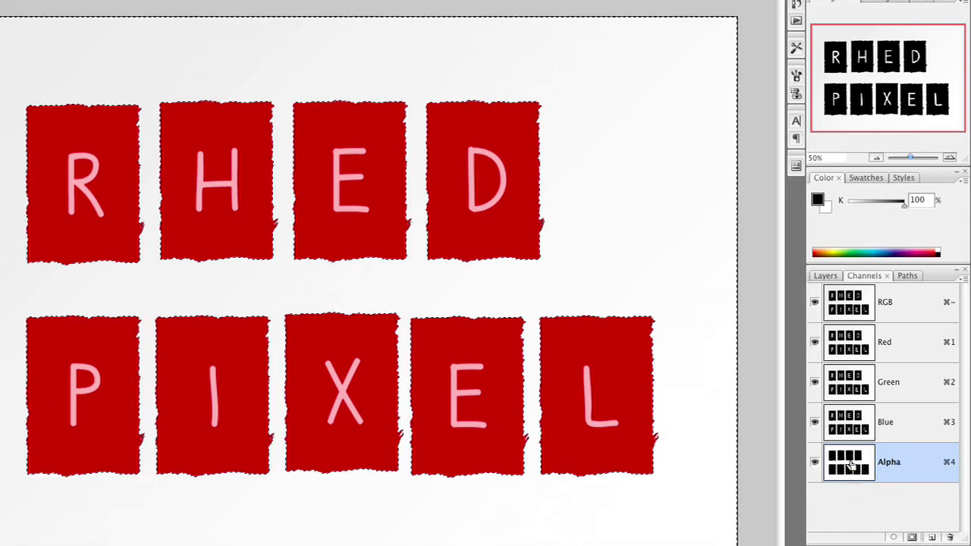
key("b")
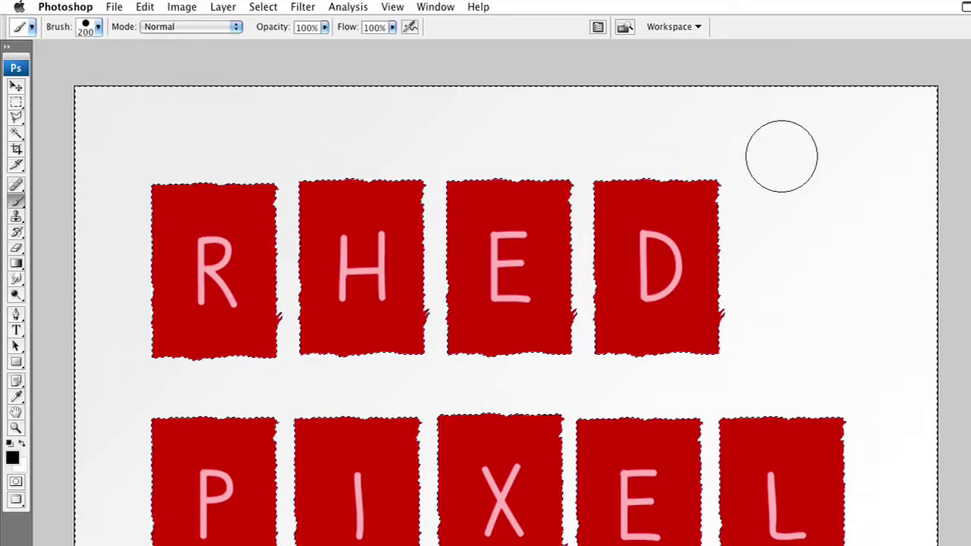
left_click(263, 6)
left_click(270, 64)
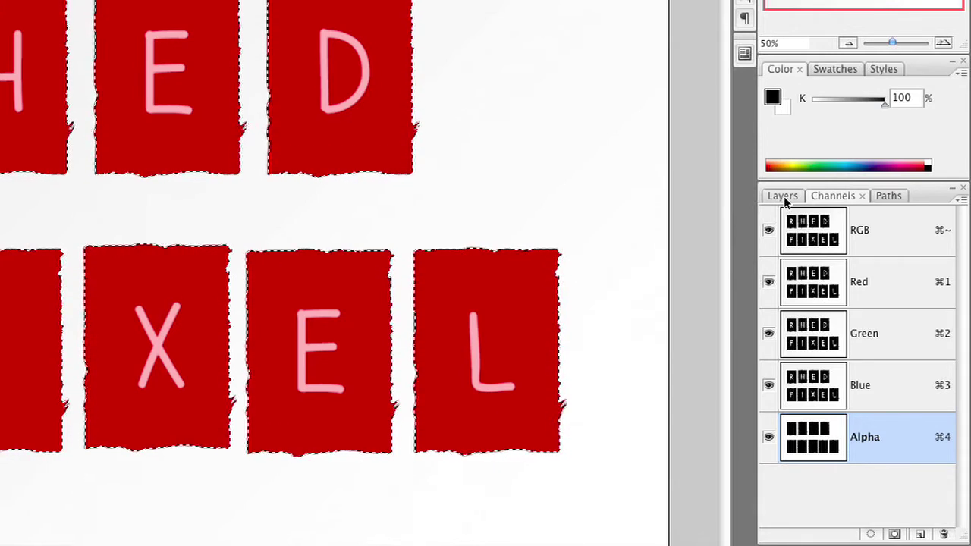
Step: Convert Background to Layer 0 and add a mask leaving only the tiles visible
left_click(784, 197)
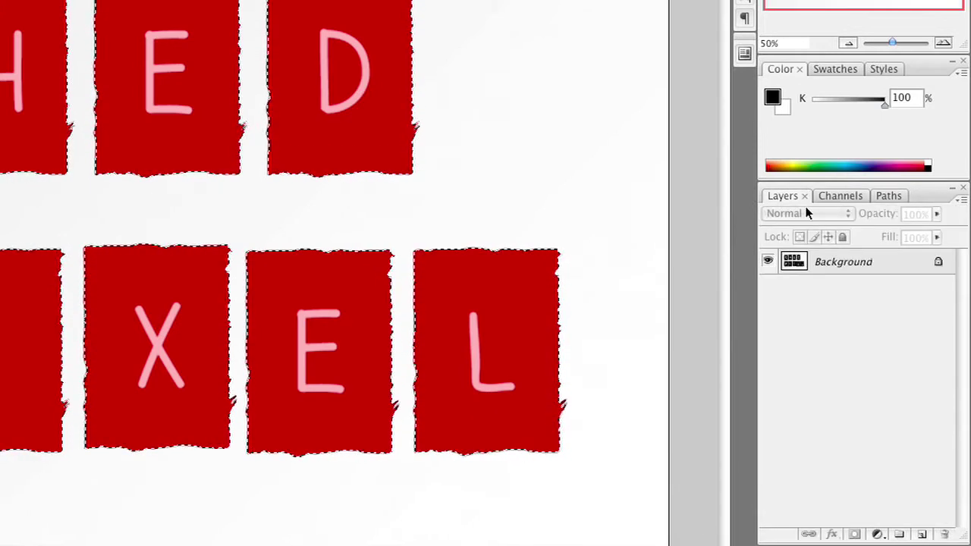
double_click(850, 262)
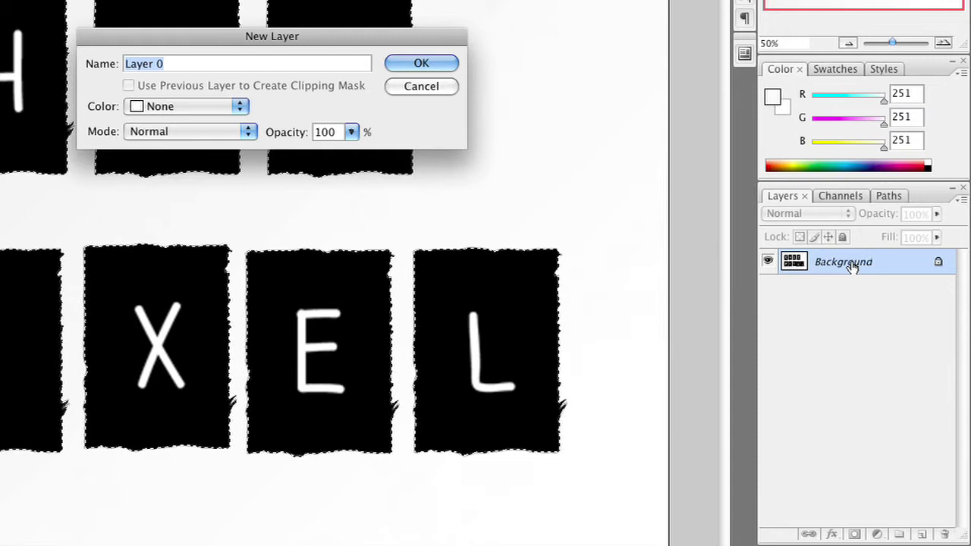
key("Return")
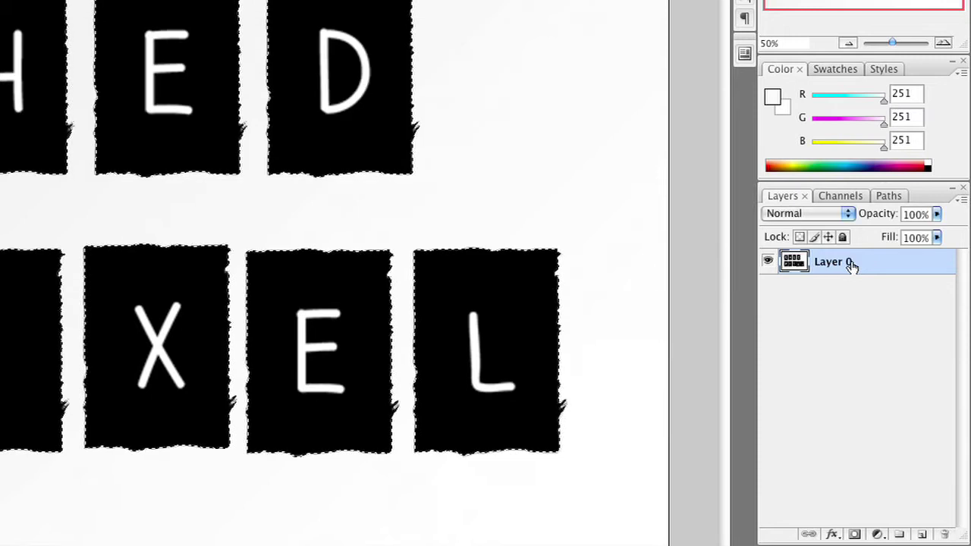
left_click(853, 534)
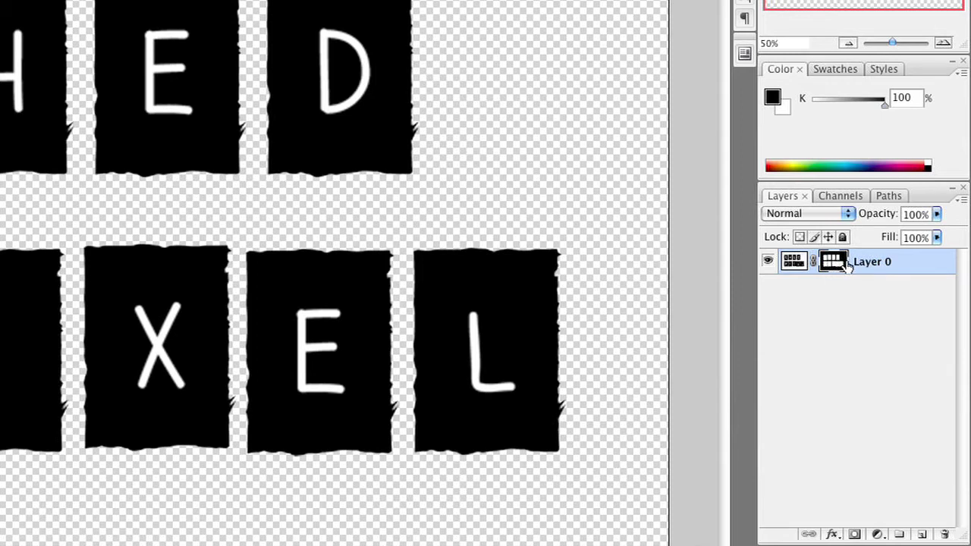
Step: Invert the Alpha channel so the tiles turn white, shown over the colour image
left_click(842, 195)
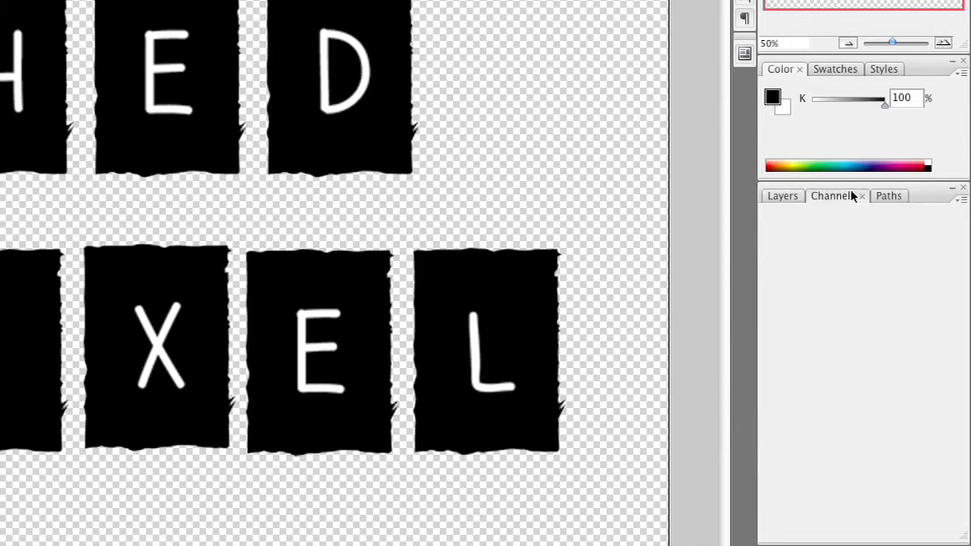
left_click(884, 493)
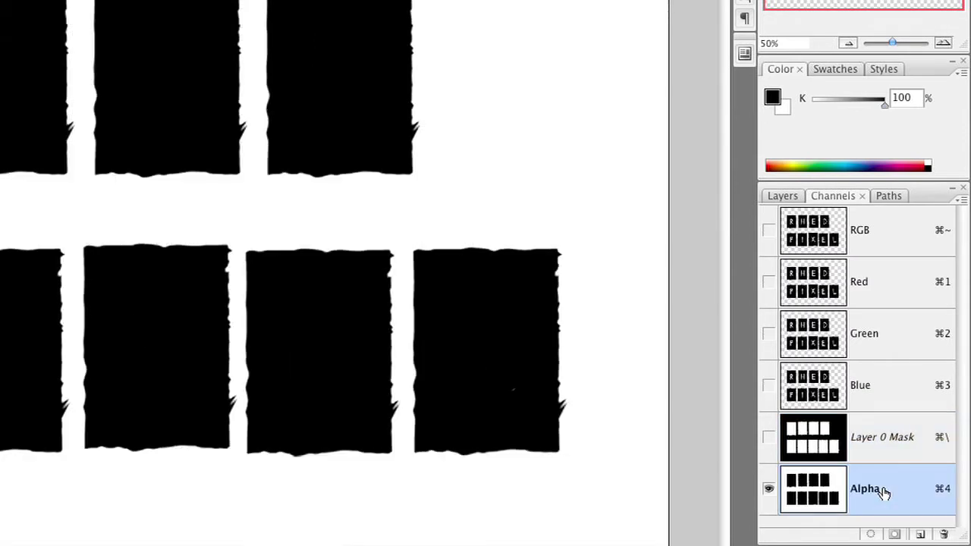
key("super+i")
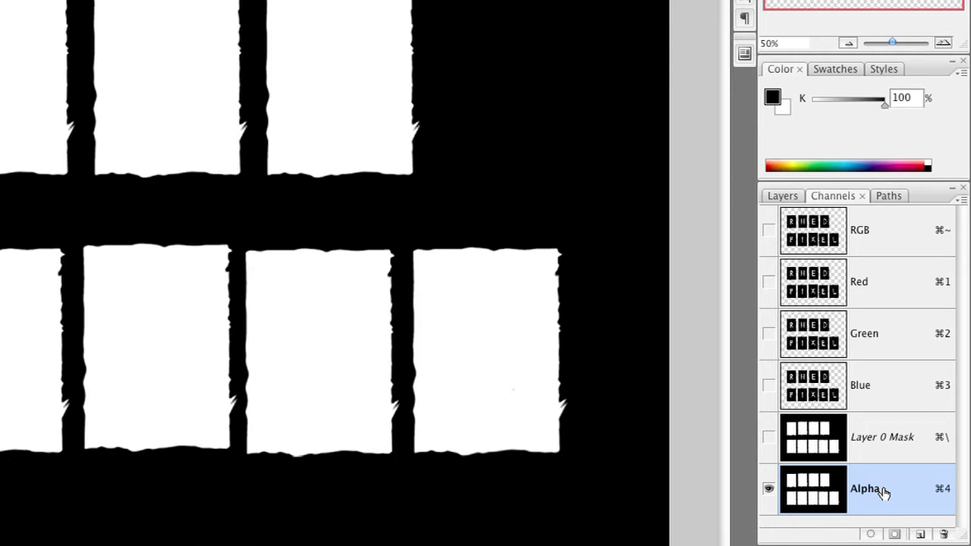
left_click(769, 231)
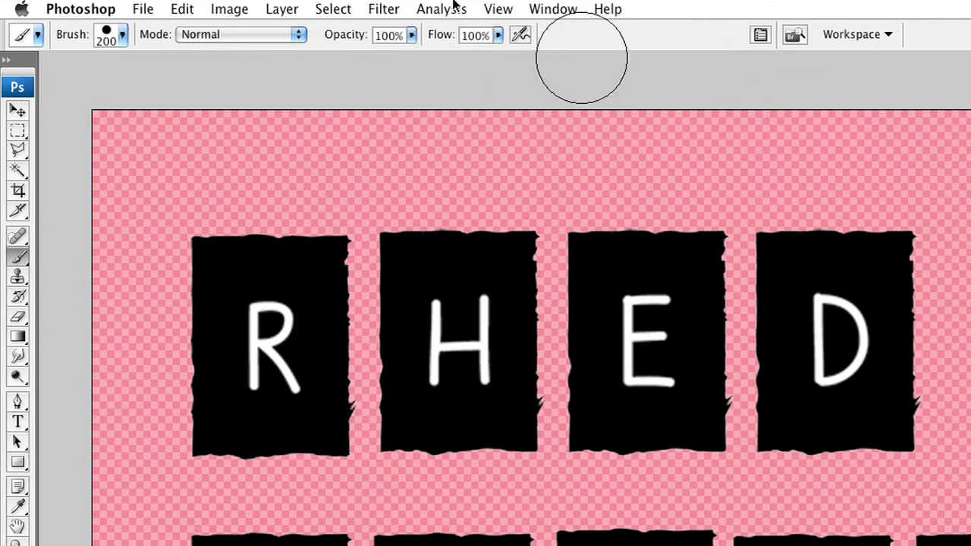
Step: Save As a TIFF on the Desktop, keeping alpha channels and layers
left_click(141, 7)
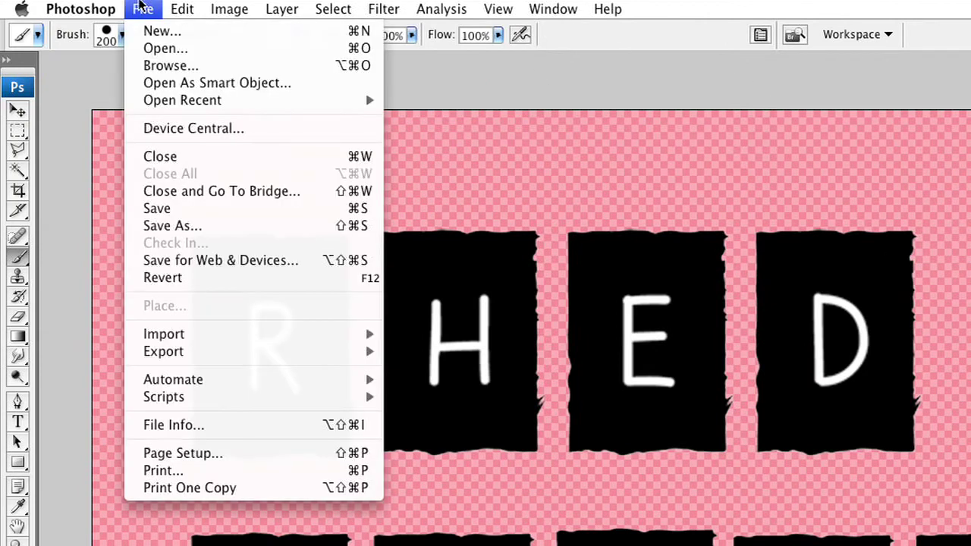
left_click(161, 227)
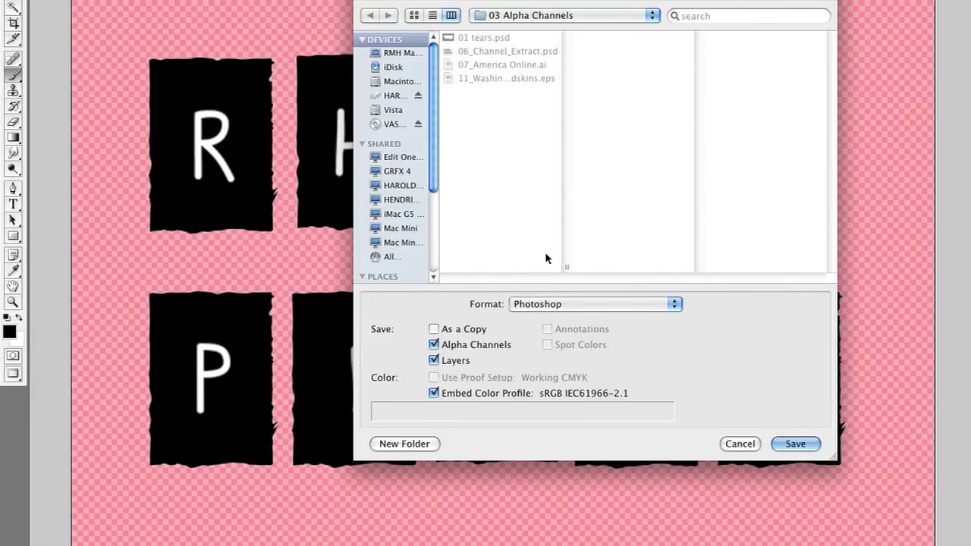
left_click(552, 304)
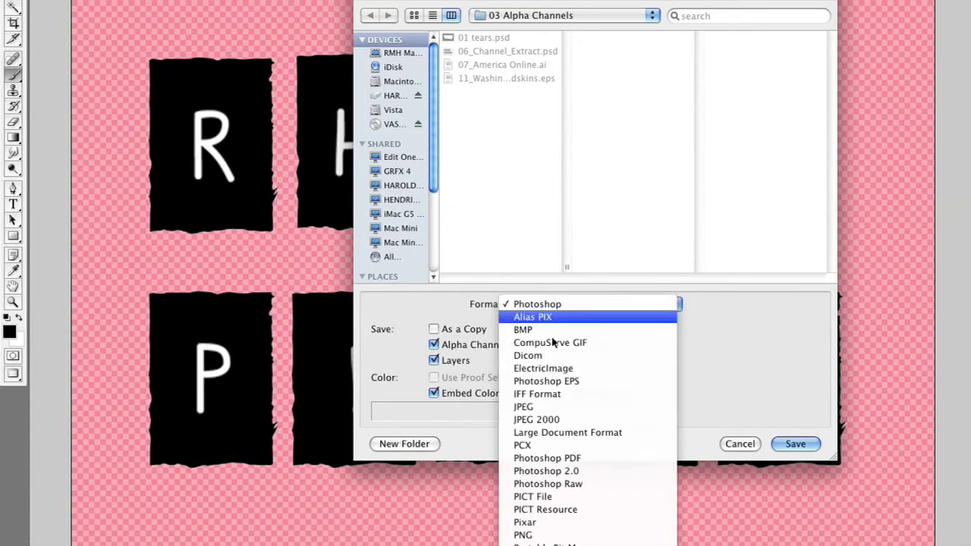
mouse_move(588, 543)
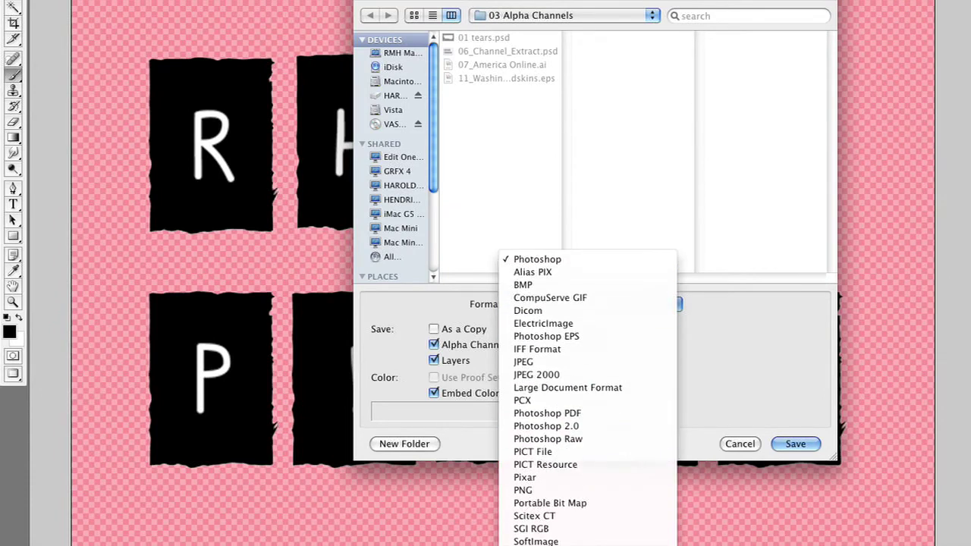
left_click(588, 542)
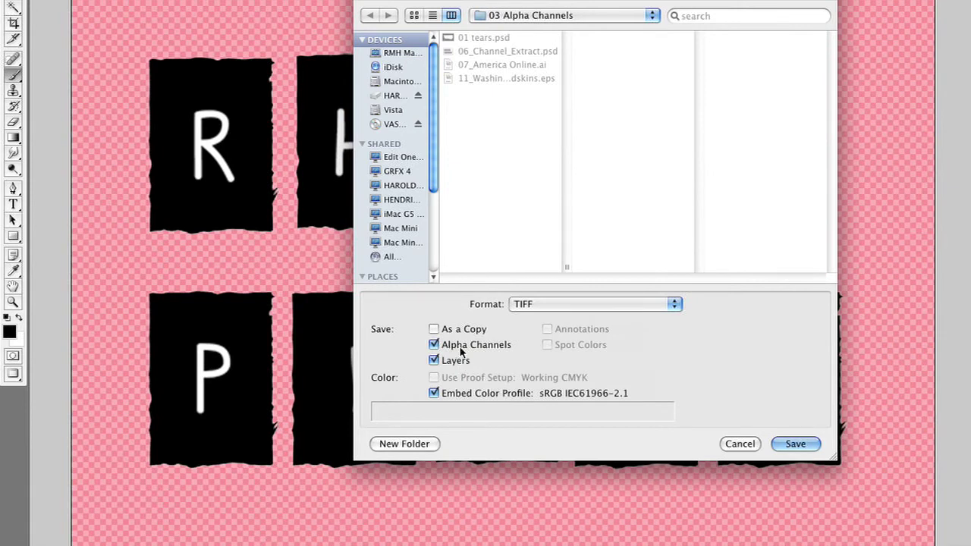
key("super+d")
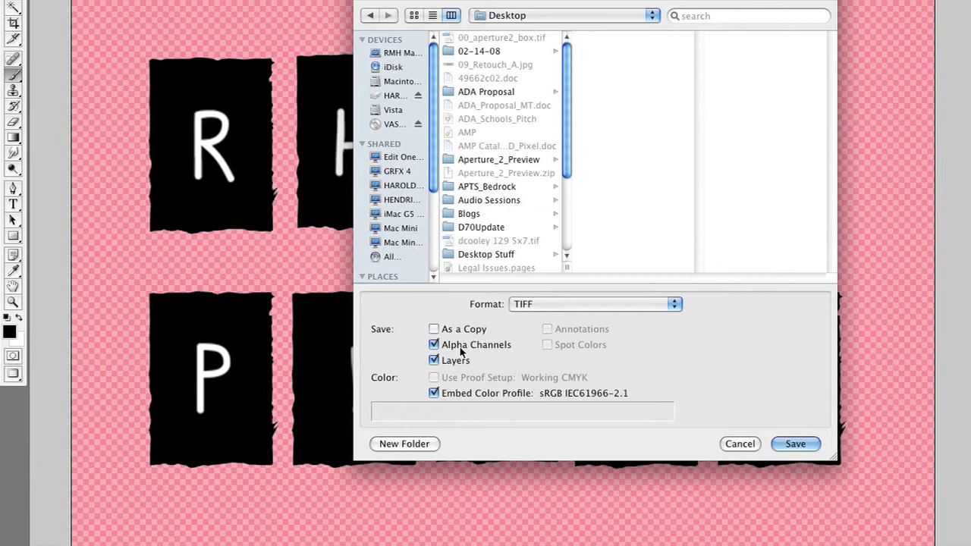
key("Return")
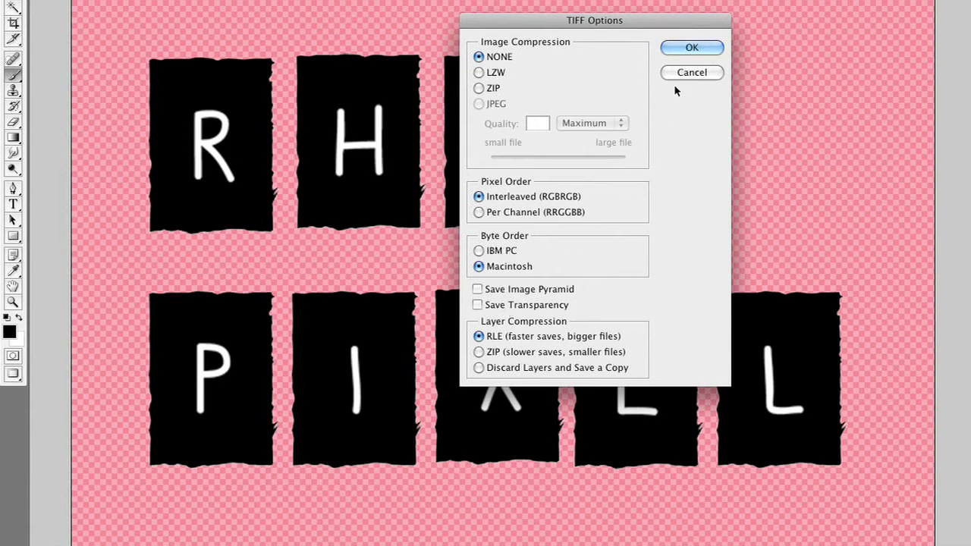
Step: Accept the uncompressed TIFF options, keep the layers, and switch to the 03 Alpha Channels folder in Finder
left_click(682, 49)
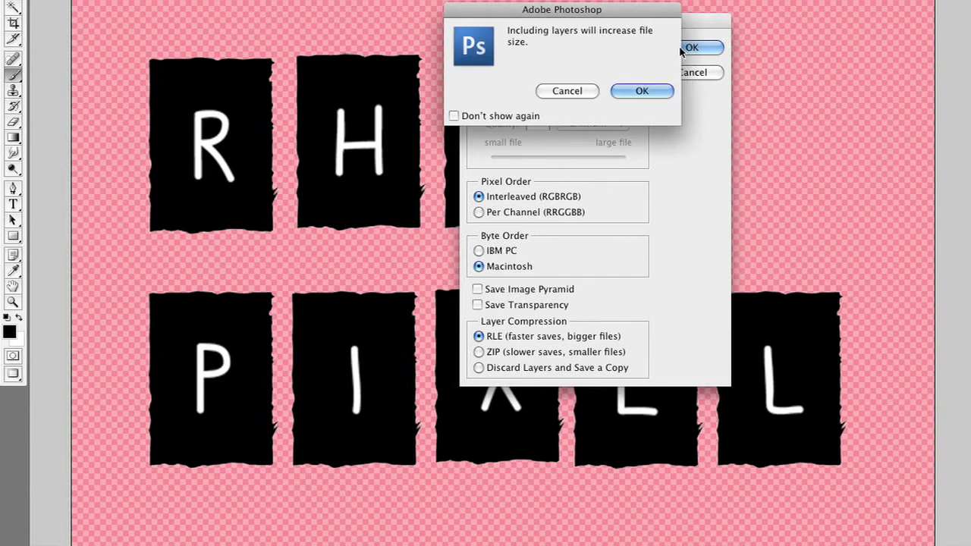
left_click(642, 91)
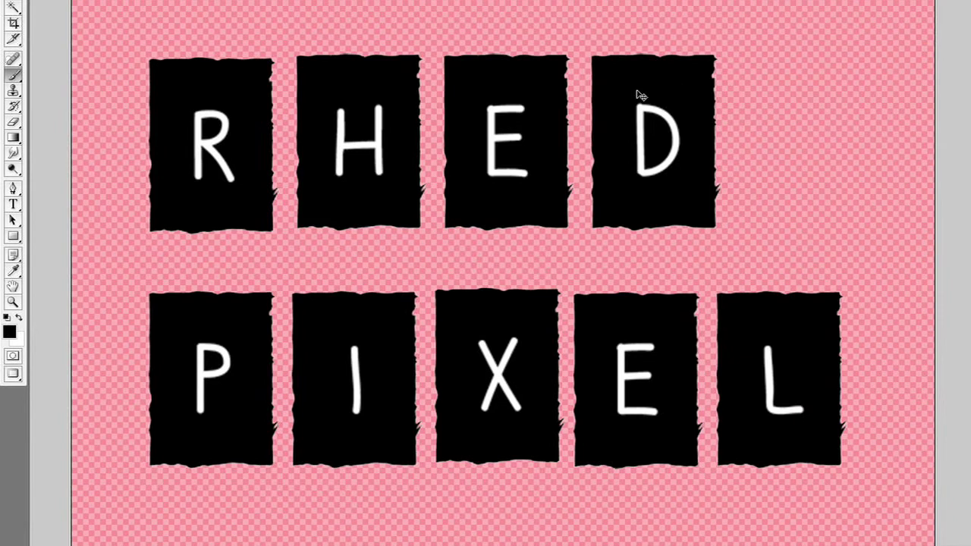
key("super+Tab")
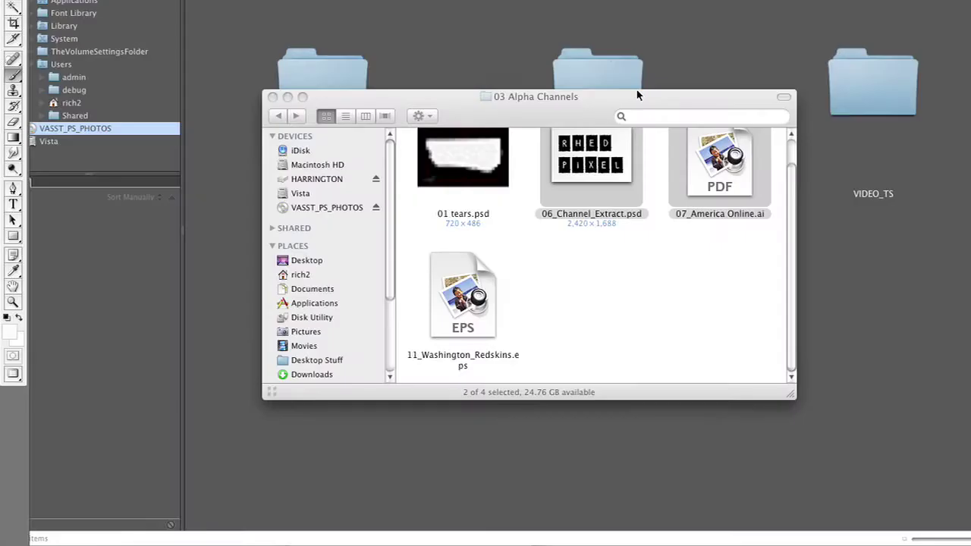
Step: Create a new Film & Video document at HDV/HDTV 720p/29.97, 1280×720 pixels
key("super+Tab")
key("super+n")
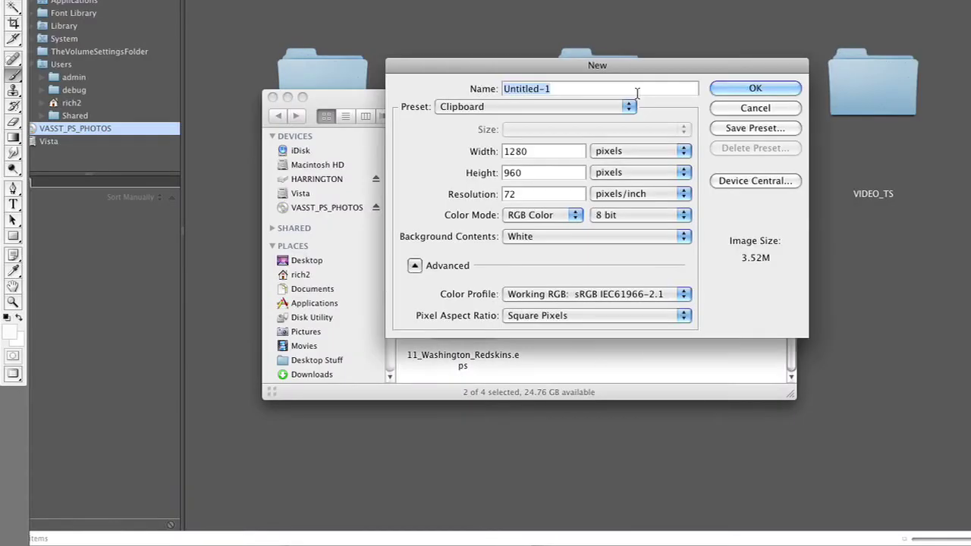
left_click(514, 107)
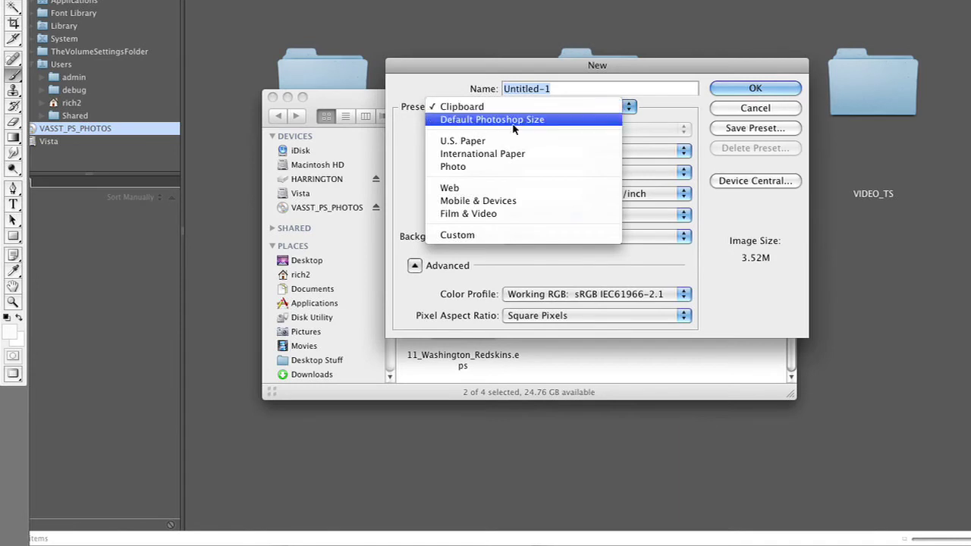
left_click(513, 214)
left_click(551, 131)
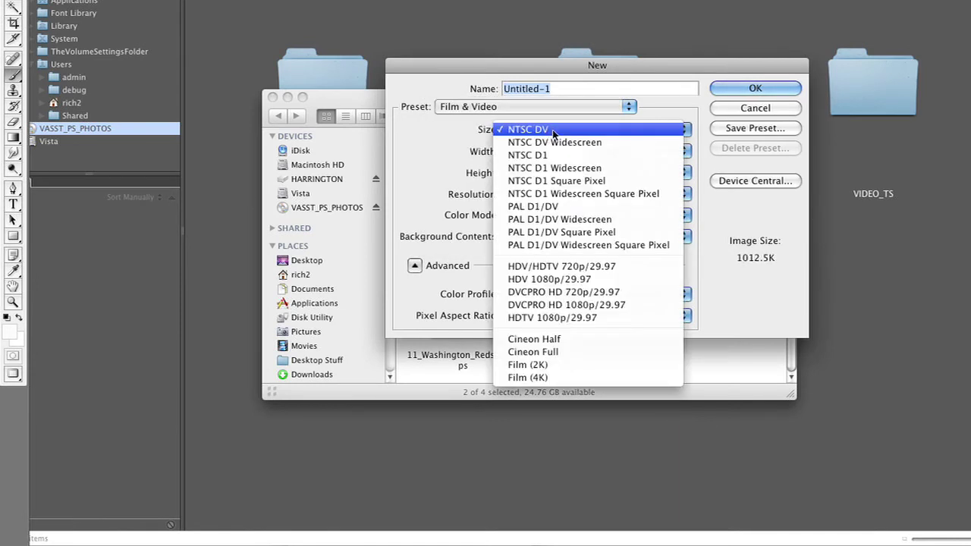
left_click(567, 269)
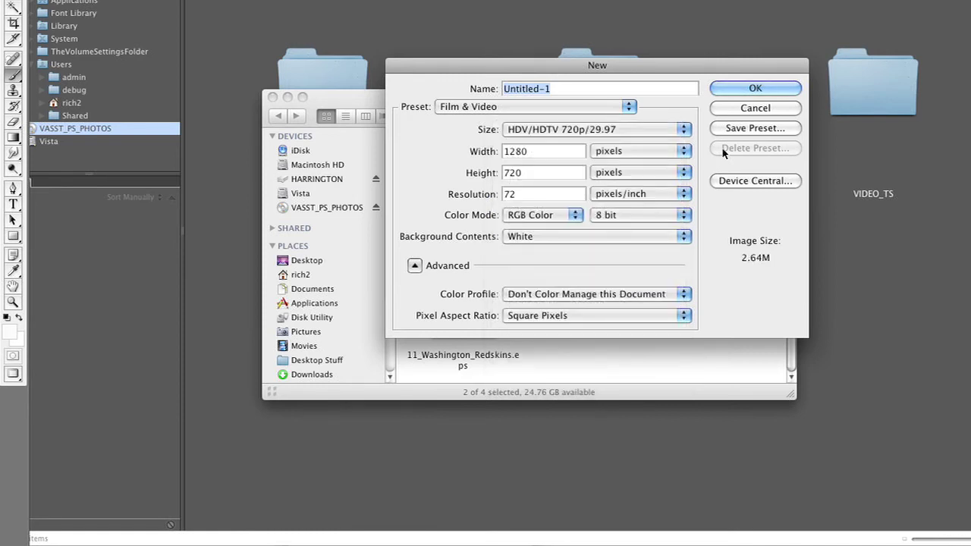
left_click(769, 91)
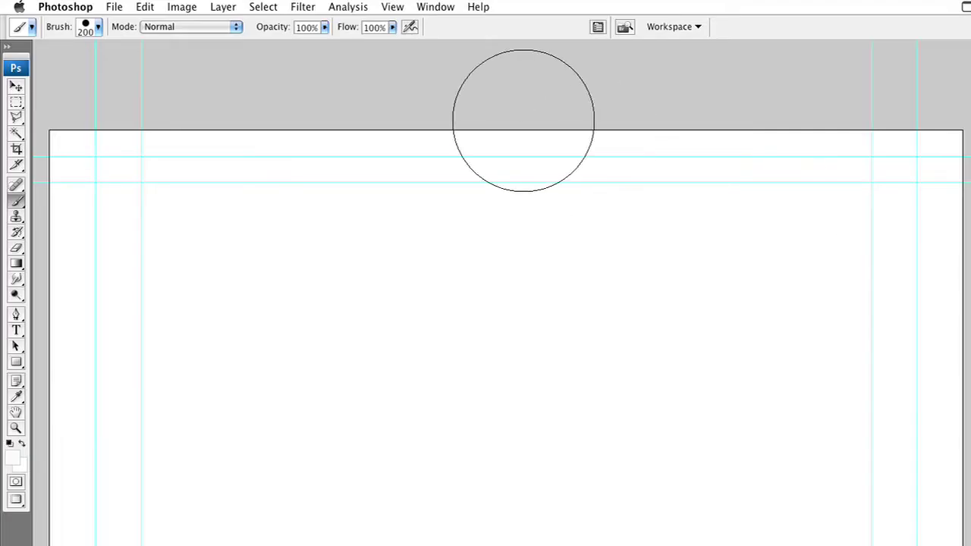
Step: Place See_the_difference.eps from the HARRINGTON drive onto the canvas
left_click(113, 6)
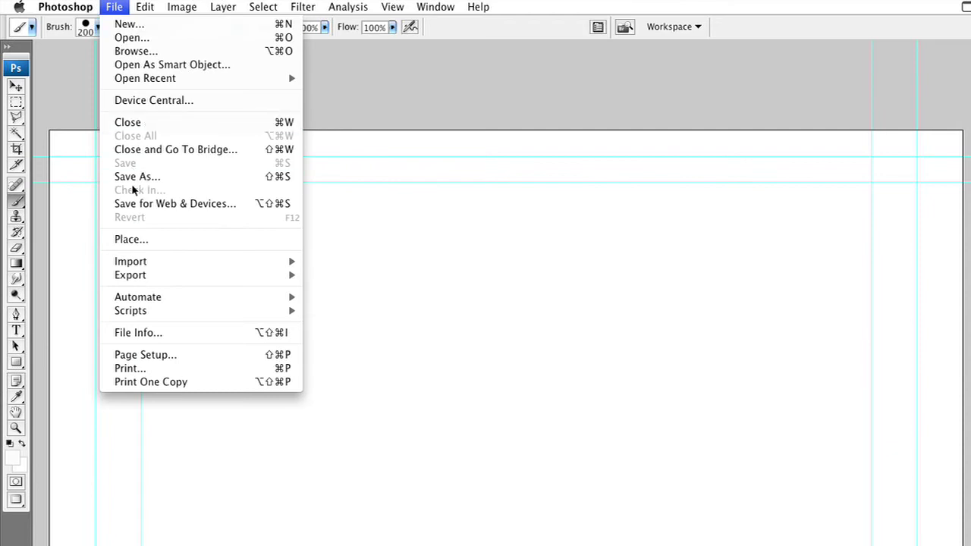
left_click(140, 239)
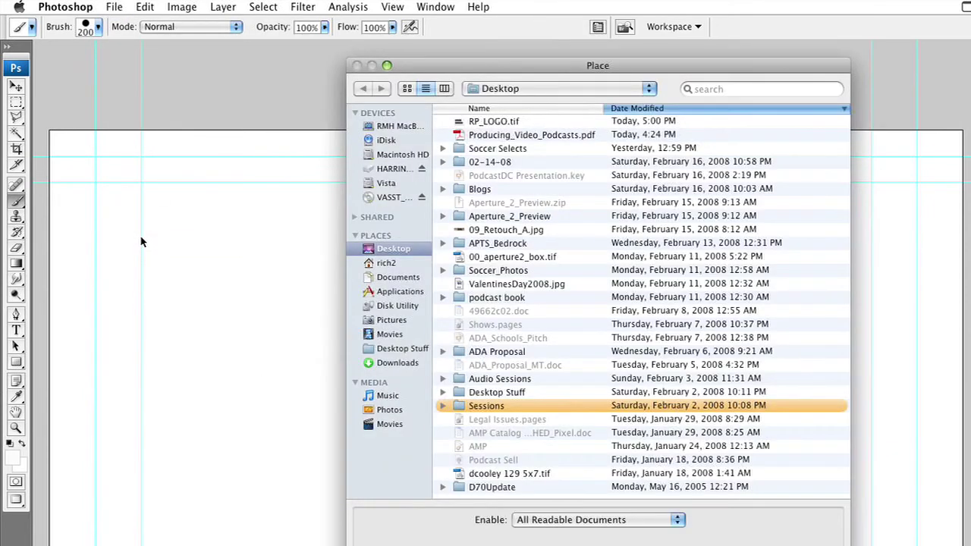
left_click(397, 168)
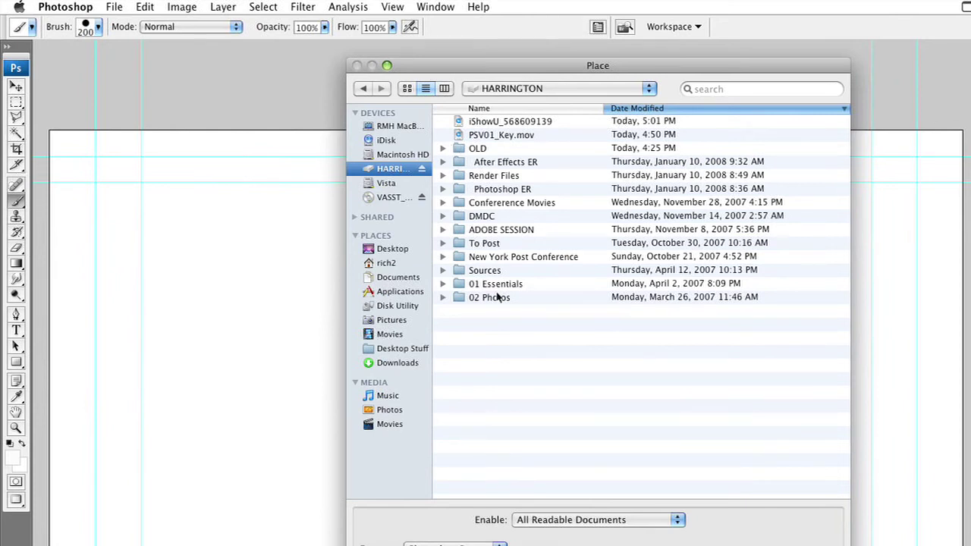
left_click(491, 123)
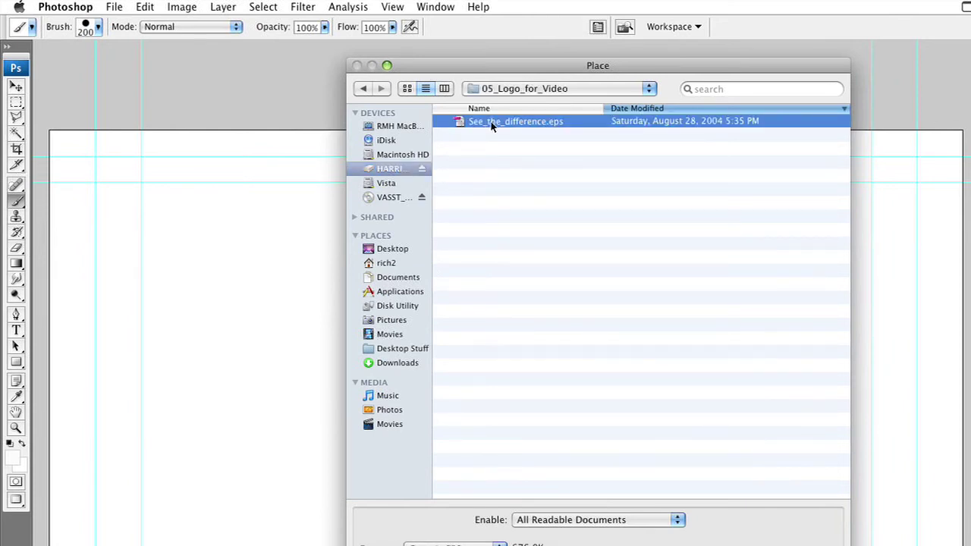
double_click(491, 122)
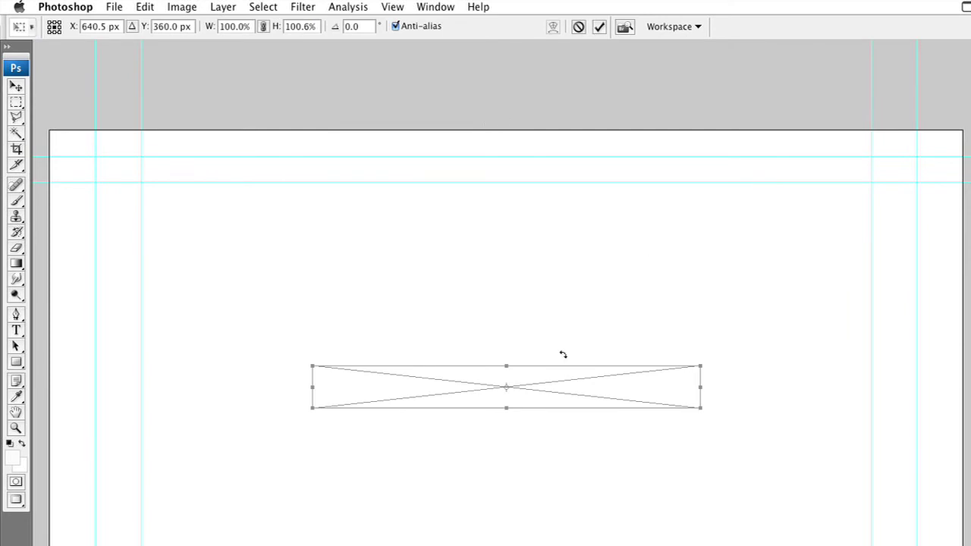
Step: Cancel the logo placement and invert the white background to solid black
key("Return")
key("b")
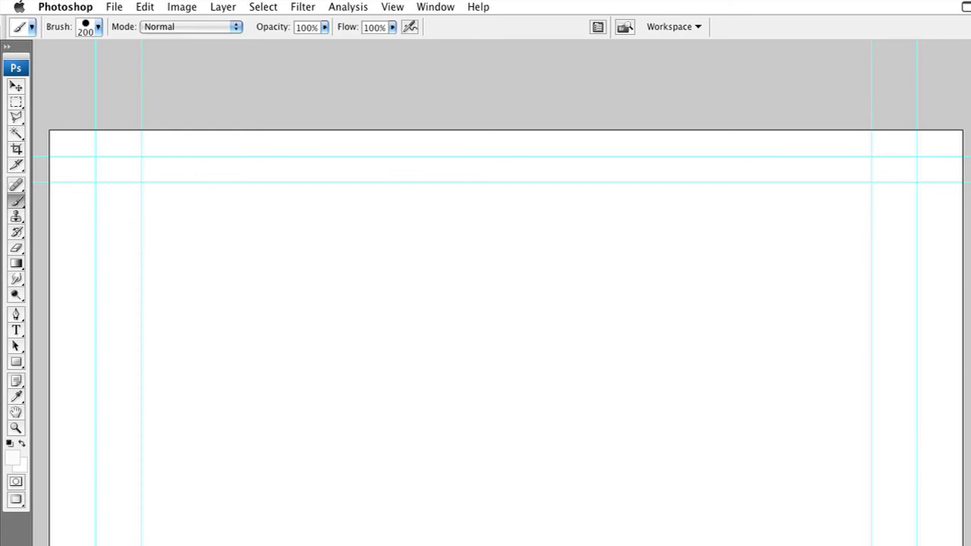
key("super+i")
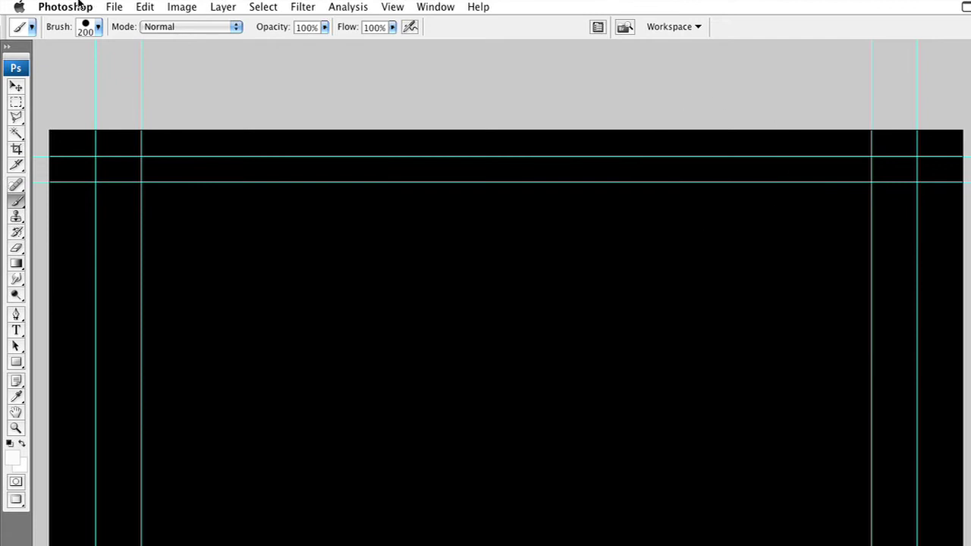
Step: Place the See_the_difference.eps logo file onto the black canvas with File > Place
left_click(108, 6)
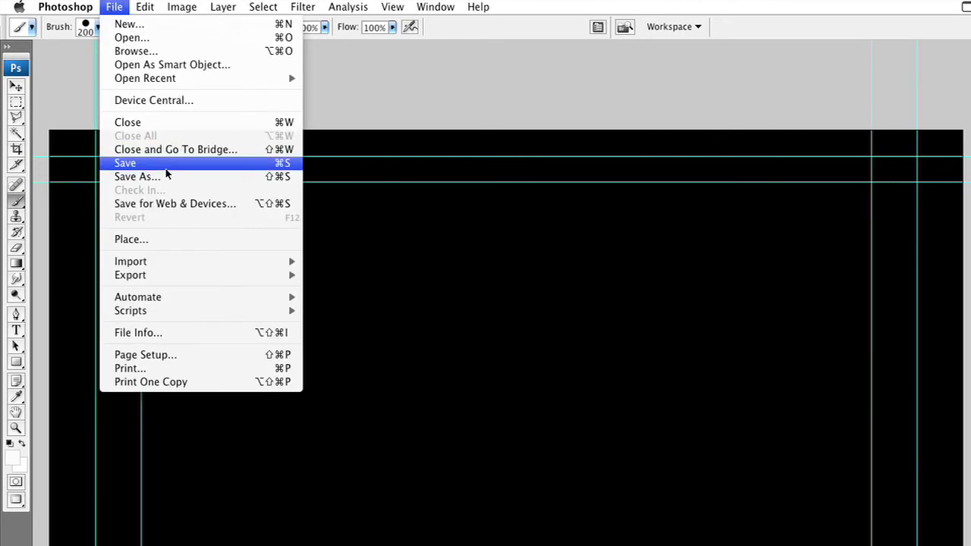
left_click(169, 238)
left_click(535, 121)
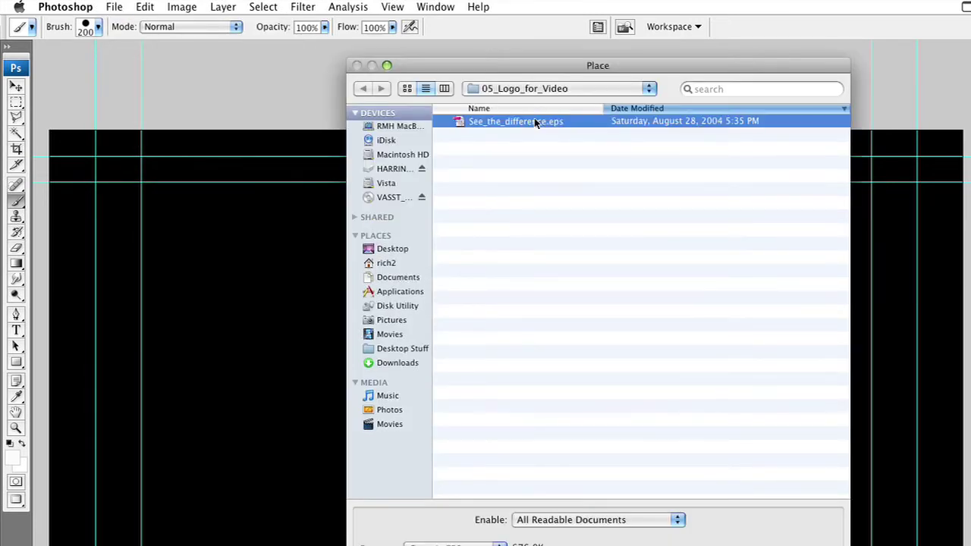
double_click(535, 121)
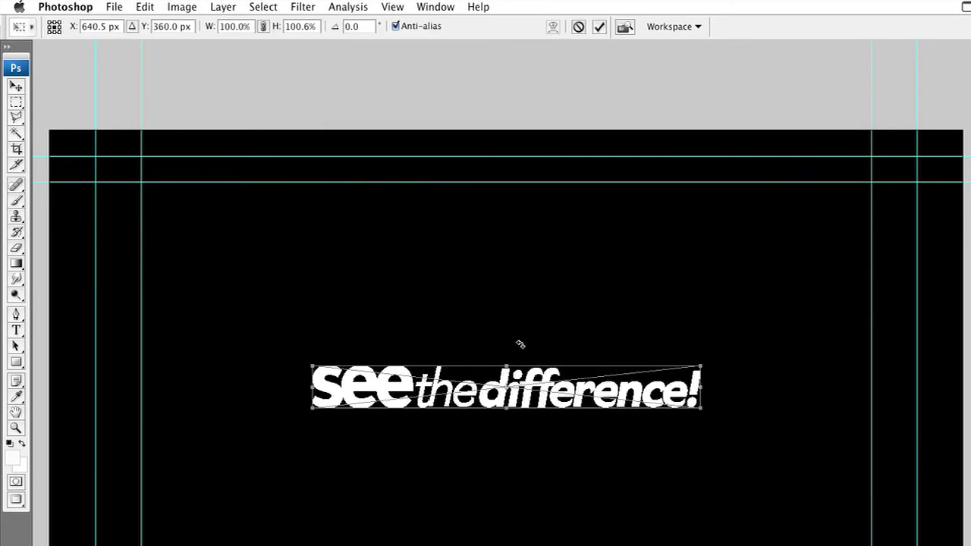
Step: Move the placed logo to the lower left, scale it up, and commit the placement
left_click_drag(496, 378, 667, 545)
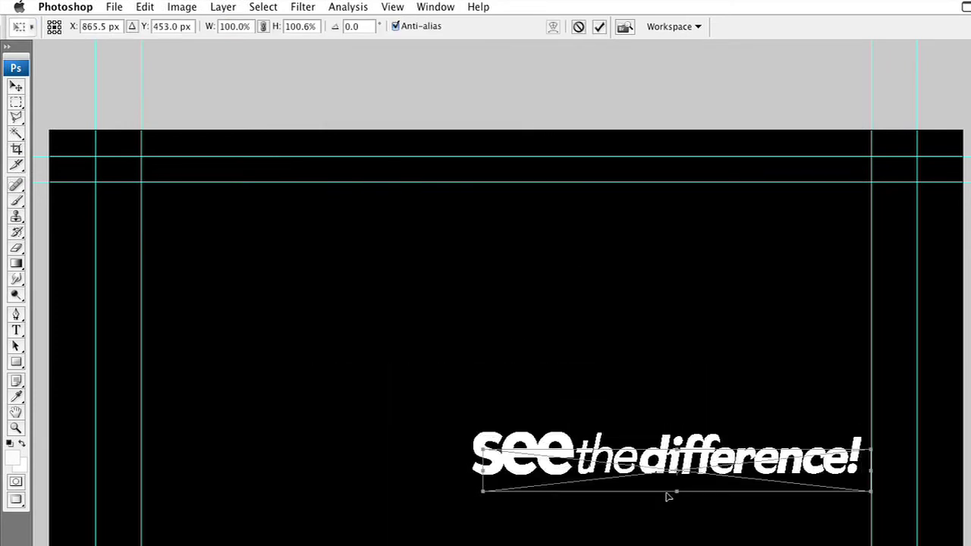
left_click_drag(493, 430, 486, 447)
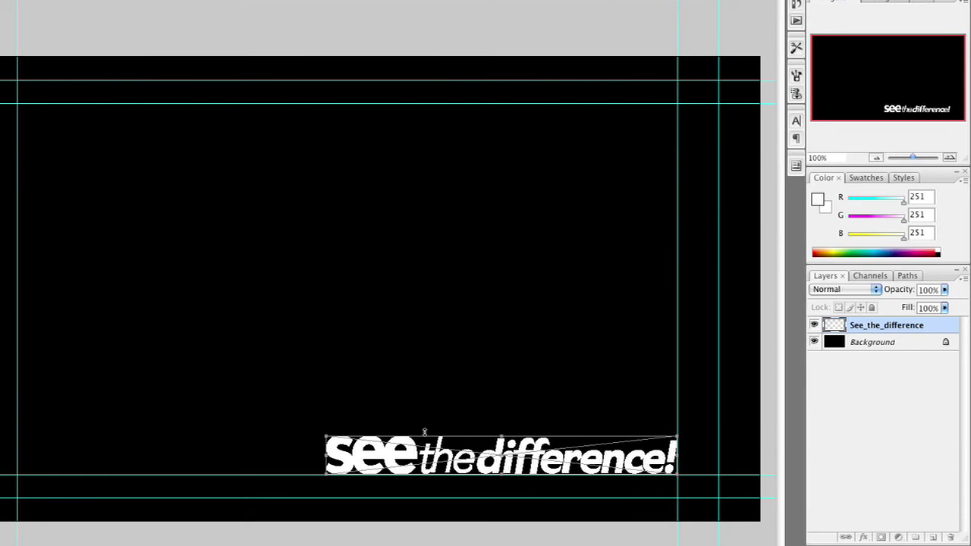
left_click_drag(325, 437, 43, 277)
key("Return")
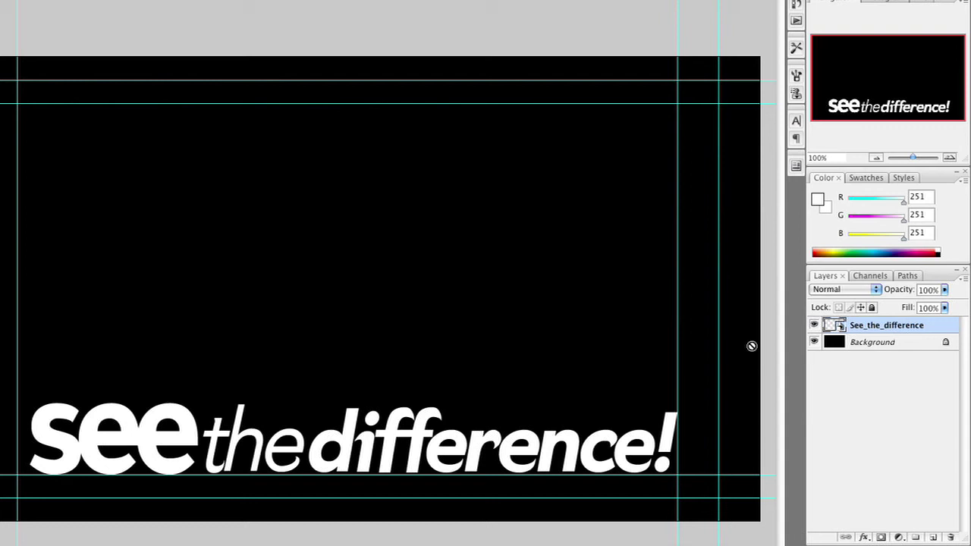
Step: Rescale the logo with Free Transform so it spans nearly the full canvas width along the bottom
key("ctrl+t")
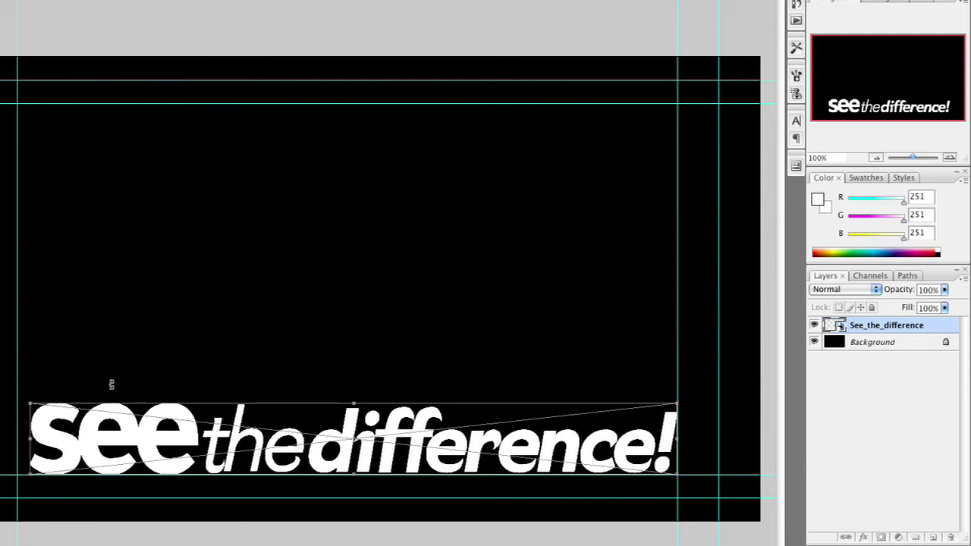
left_click_drag(36, 398, 641, 469)
key("Return")
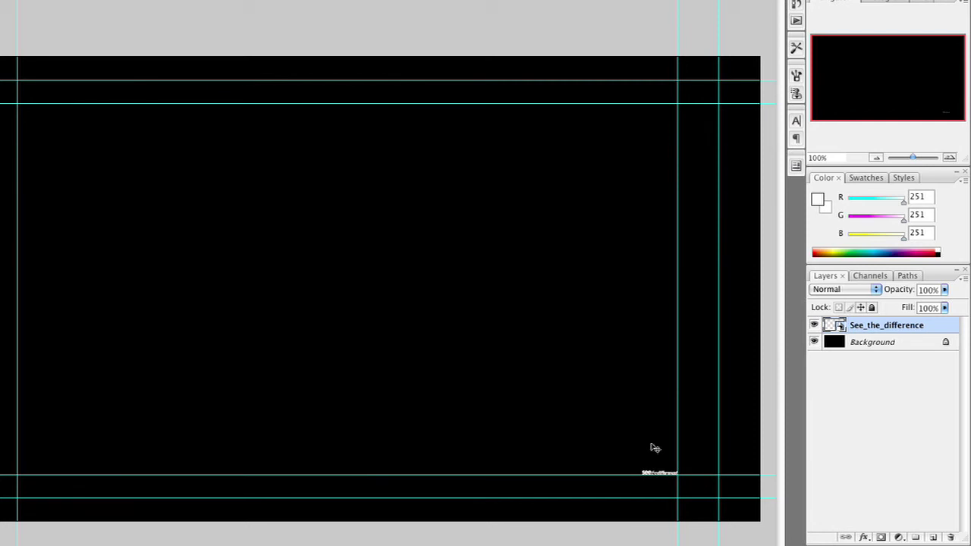
left_click(644, 471)
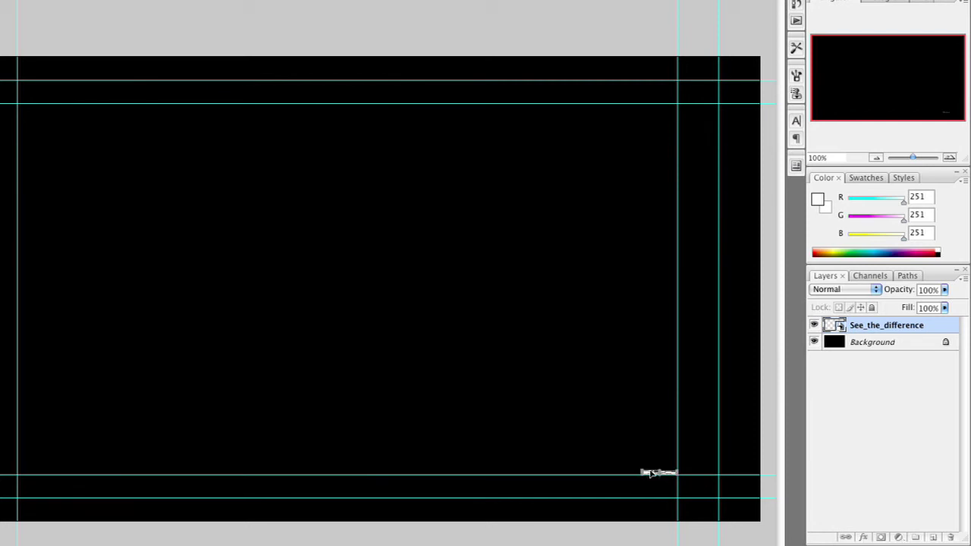
left_click_drag(638, 469, 32, 289)
key("Return")
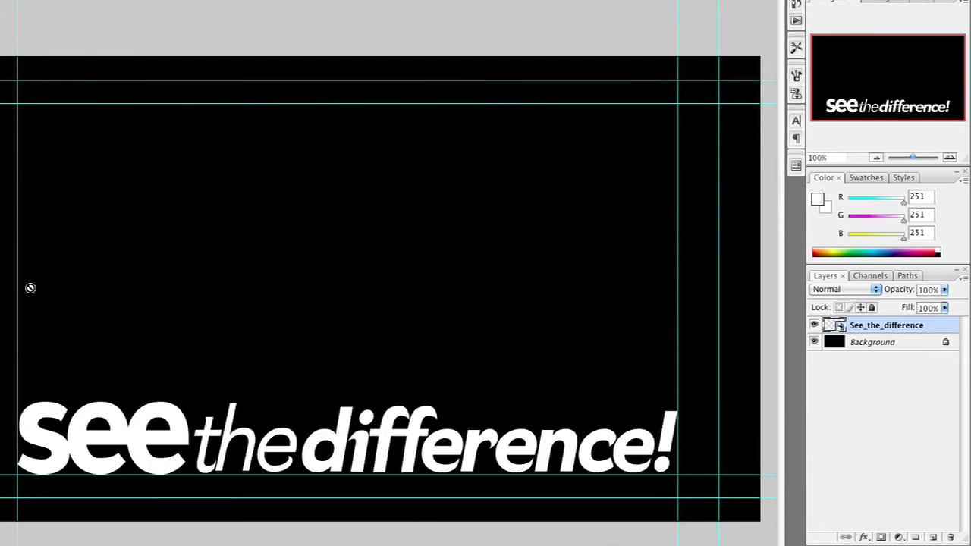
Step: Hide the Background layer and give the logo a Multiply drop shadow at 75% opacity, 120°, 5 px
left_click(814, 341)
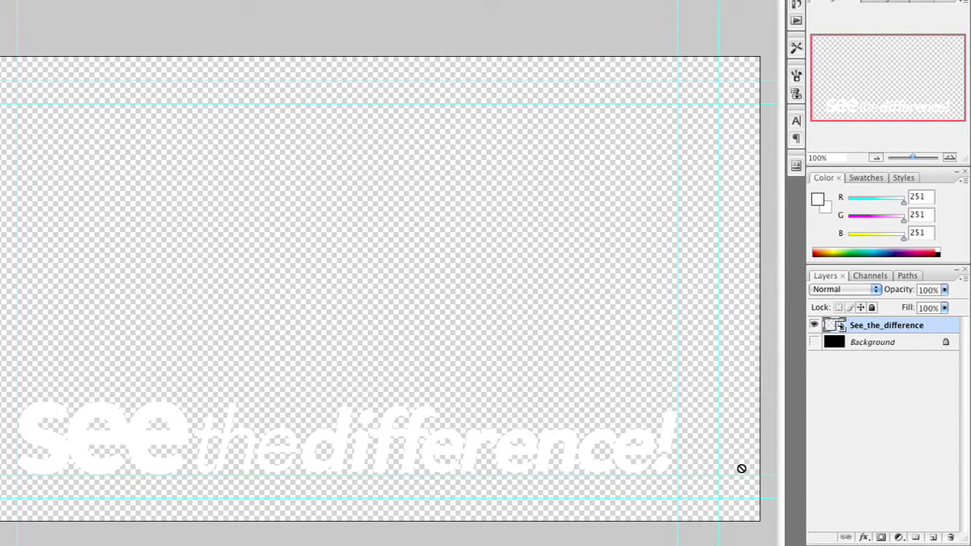
left_click(865, 538)
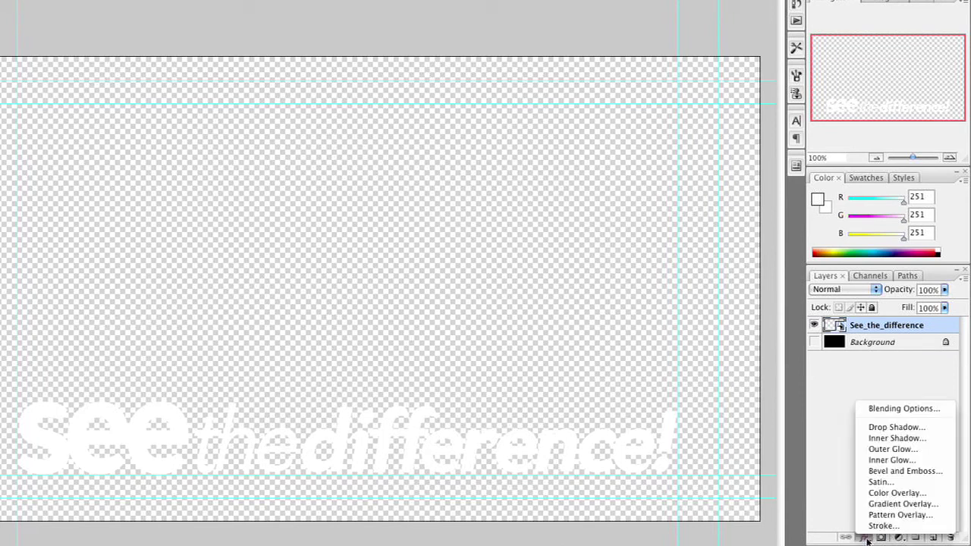
left_click(869, 428)
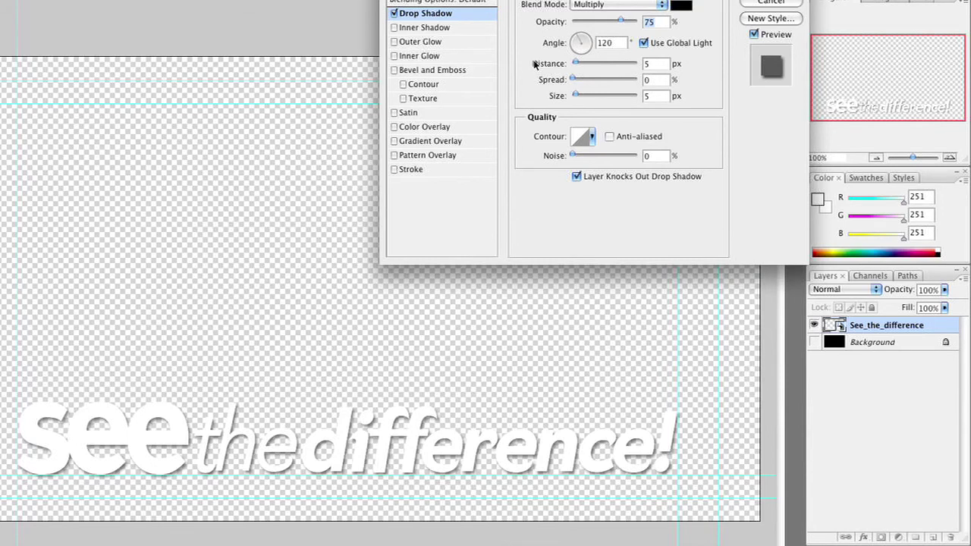
key("Return")
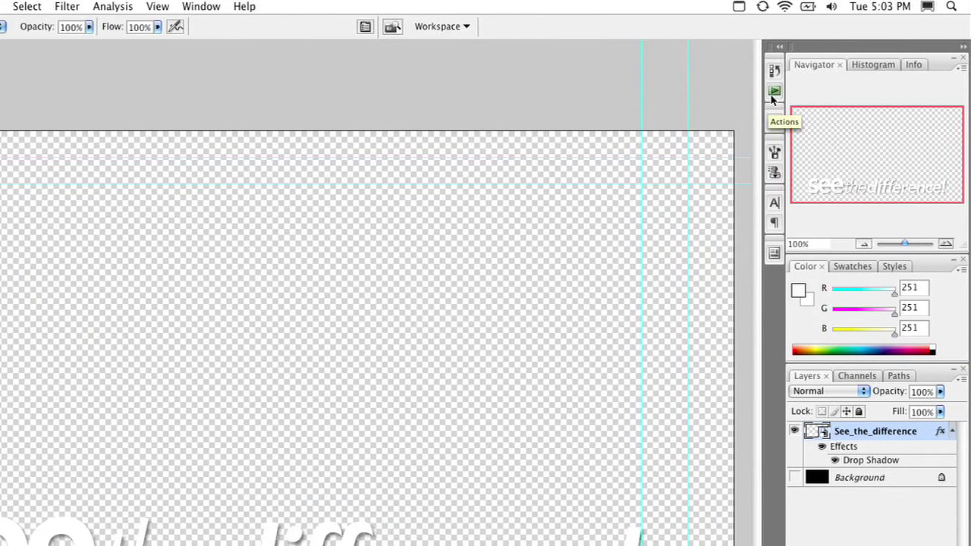
Step: Load the Video Actions set and run its Alpha Channel from Visible Layers action
left_click(773, 92)
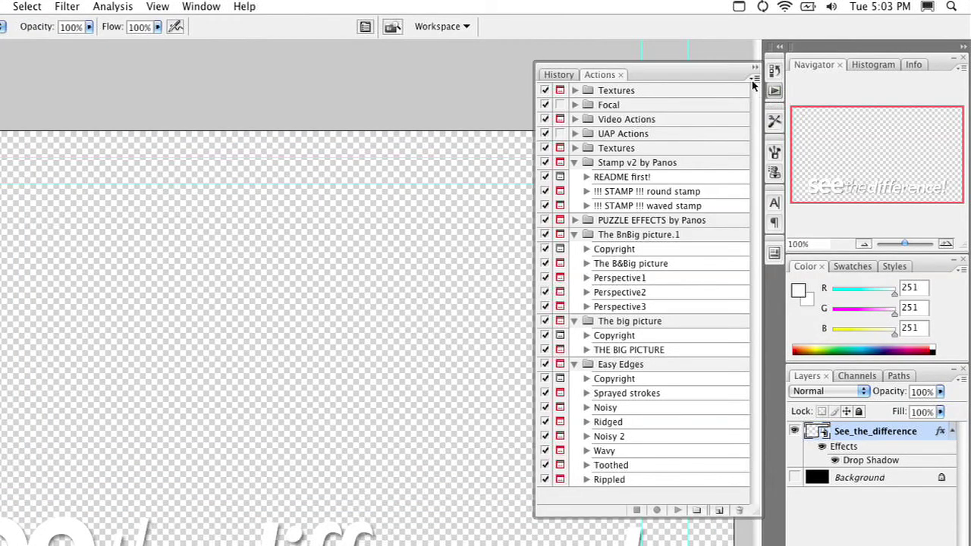
left_click(754, 79)
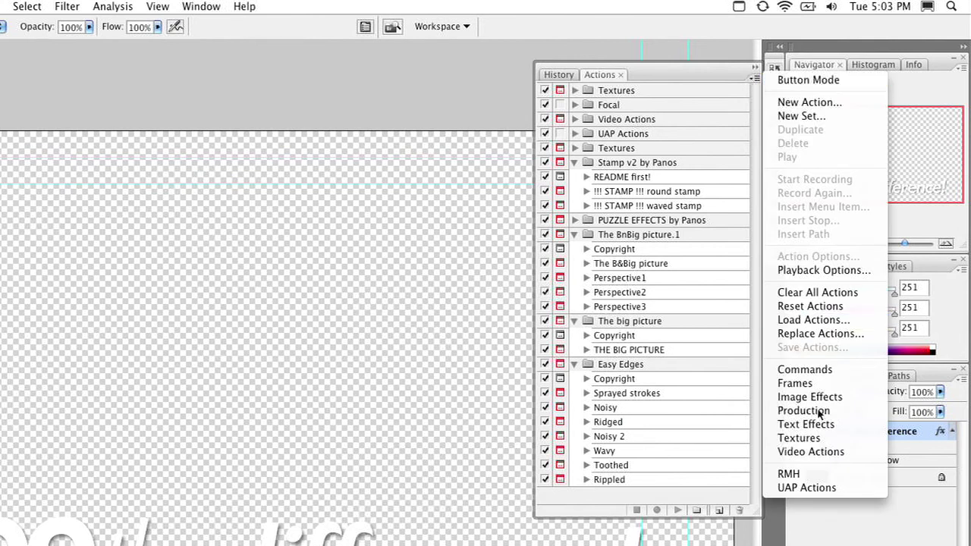
left_click(810, 451)
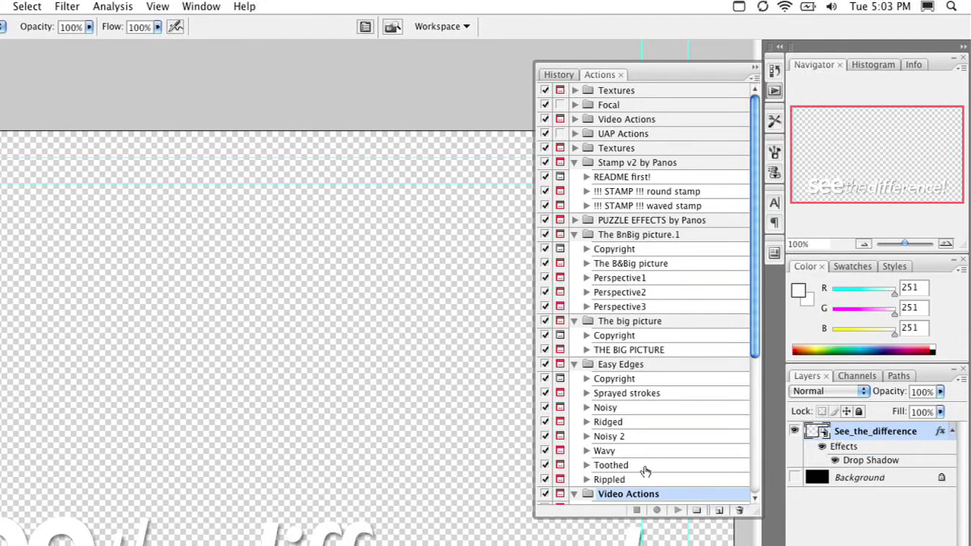
left_click(604, 492)
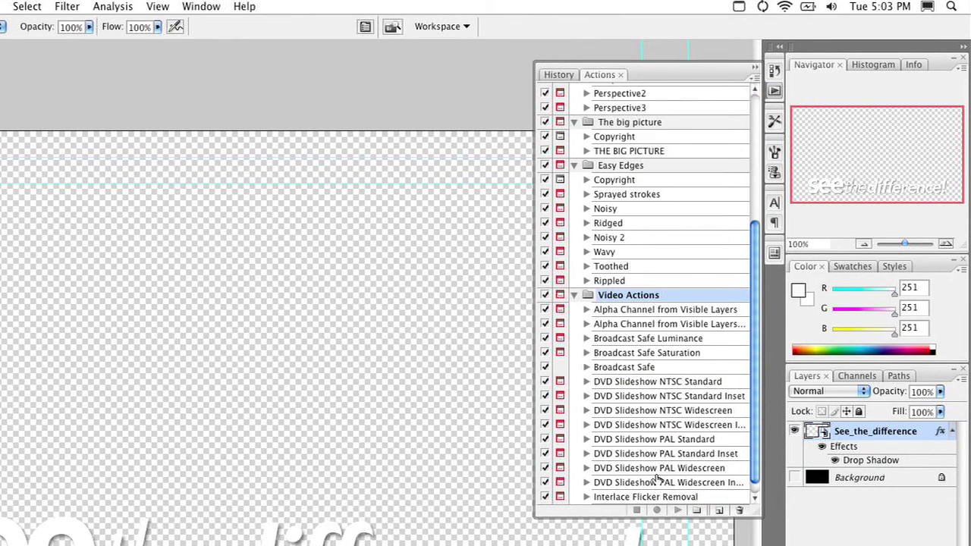
left_click(667, 309)
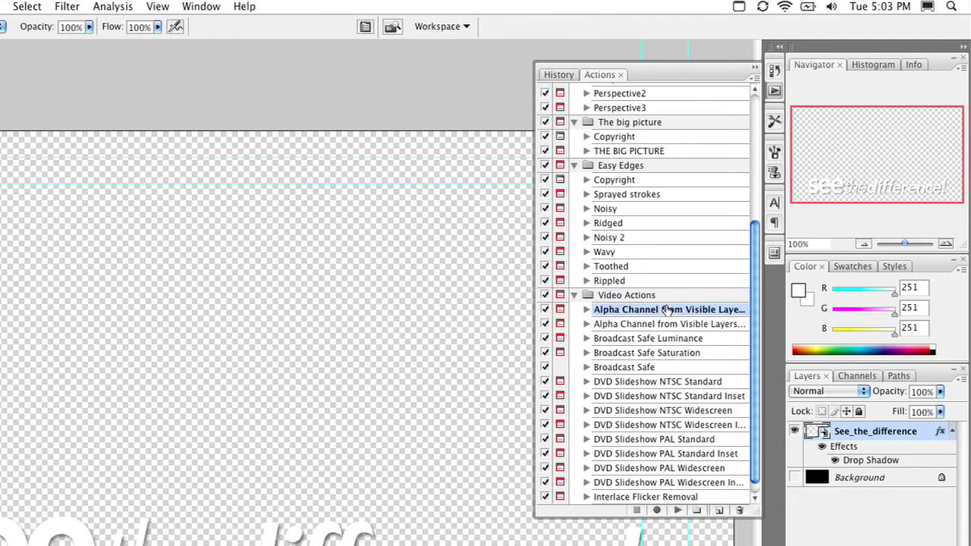
left_click(677, 510)
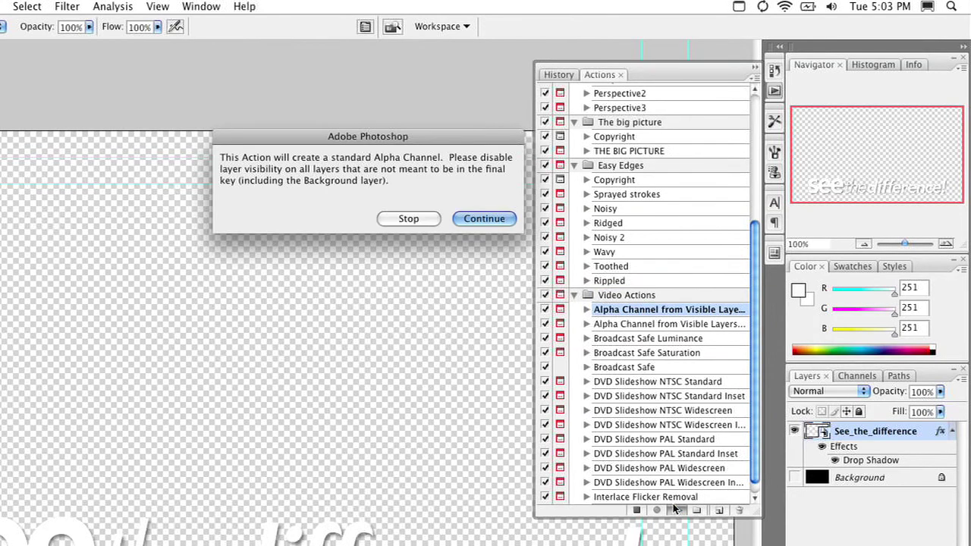
left_click(483, 218)
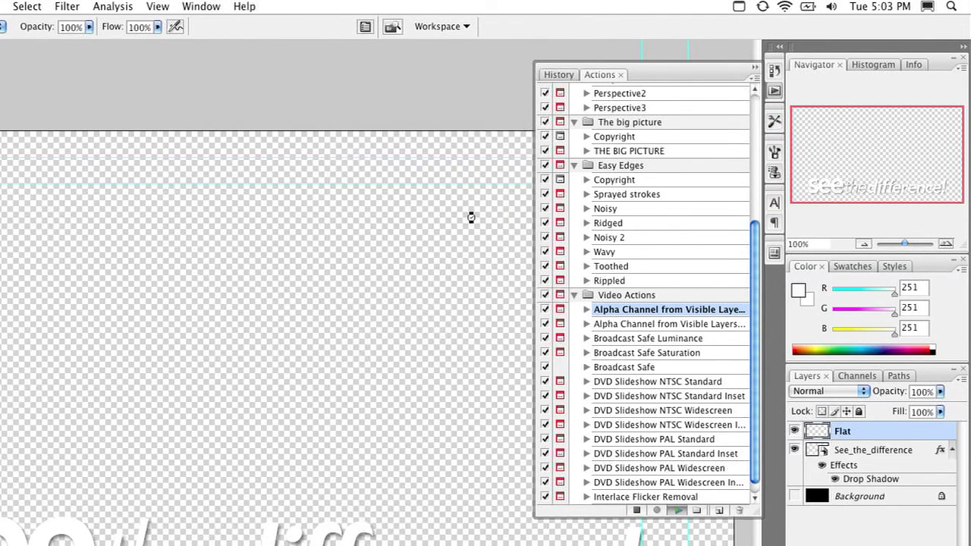
Step: Make the new Alpha 1 channel visible in the Channels panel
left_click(856, 376)
left_click(769, 396)
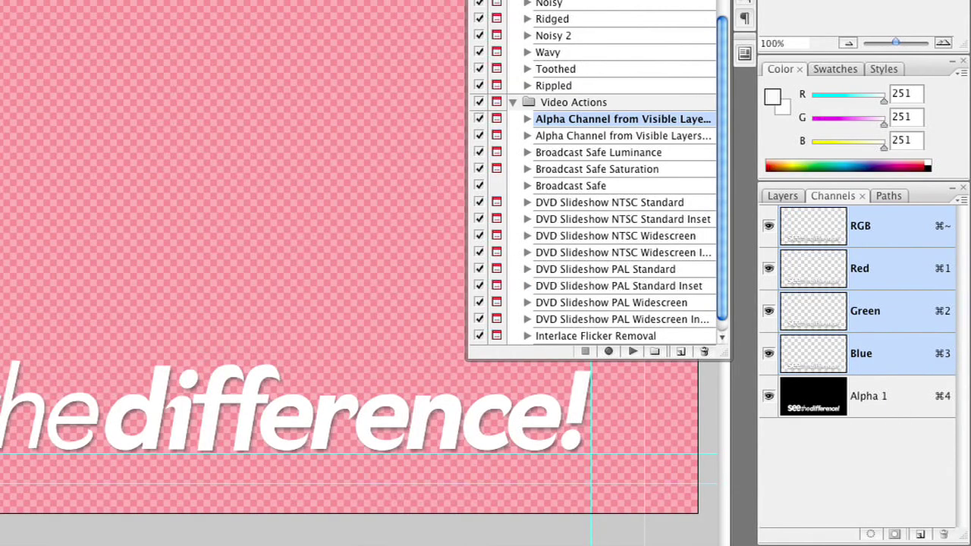
left_click(113, 7)
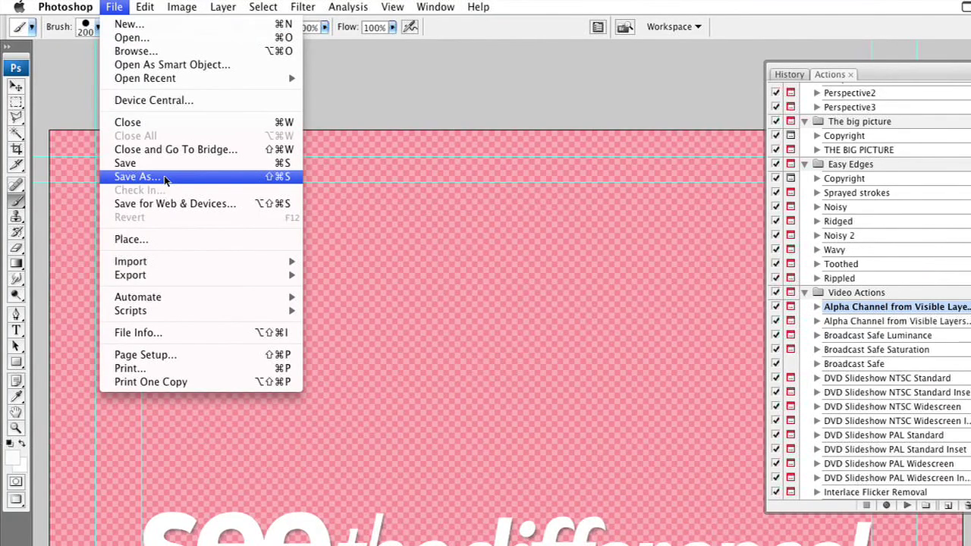
Step: Save the image as a TIFF named STF_Logo, including alpha channels and layers
left_click(136, 176)
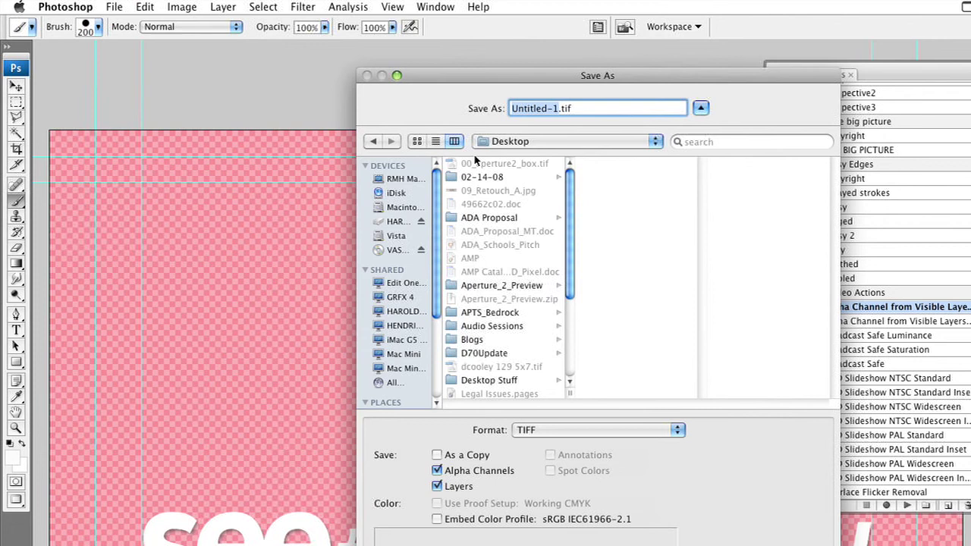
type("STF")
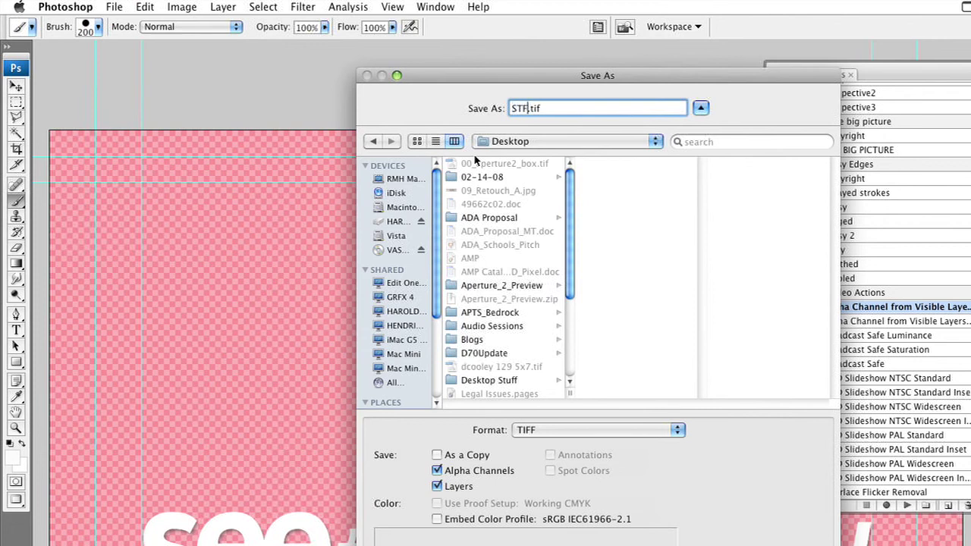
type("_Logo")
key("Return")
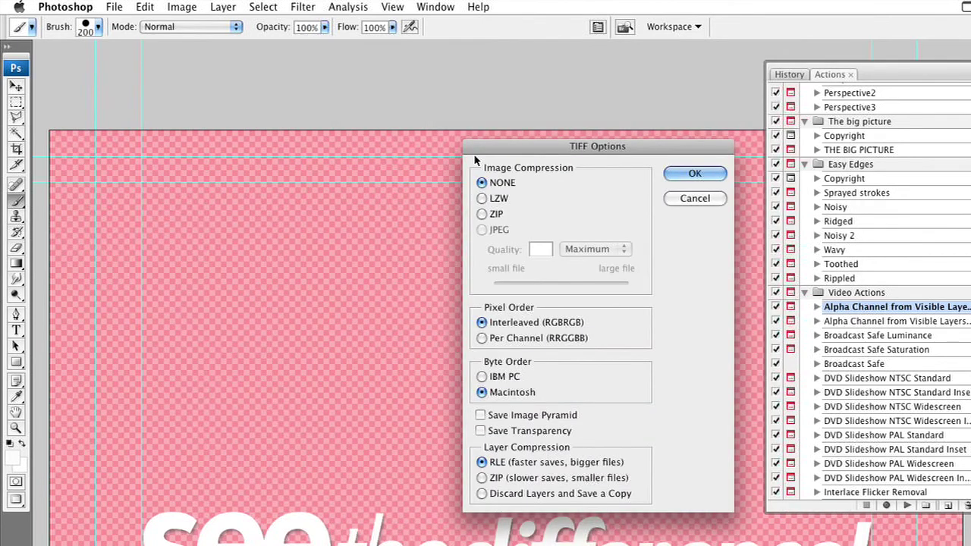